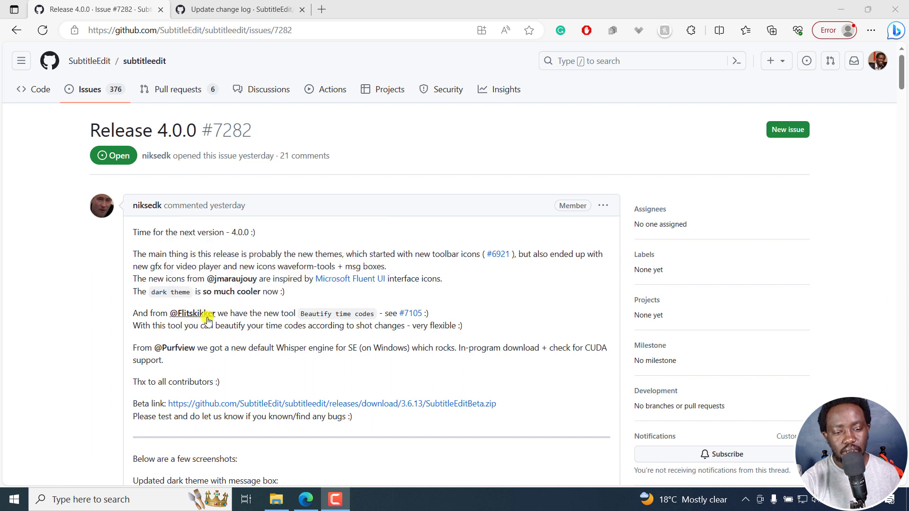
Step: Read the Release 4.0.0 issue, covering the announcement, feature screenshots, and comments on the stable release timing, pre-release link and bugs
mouse_move(417, 318)
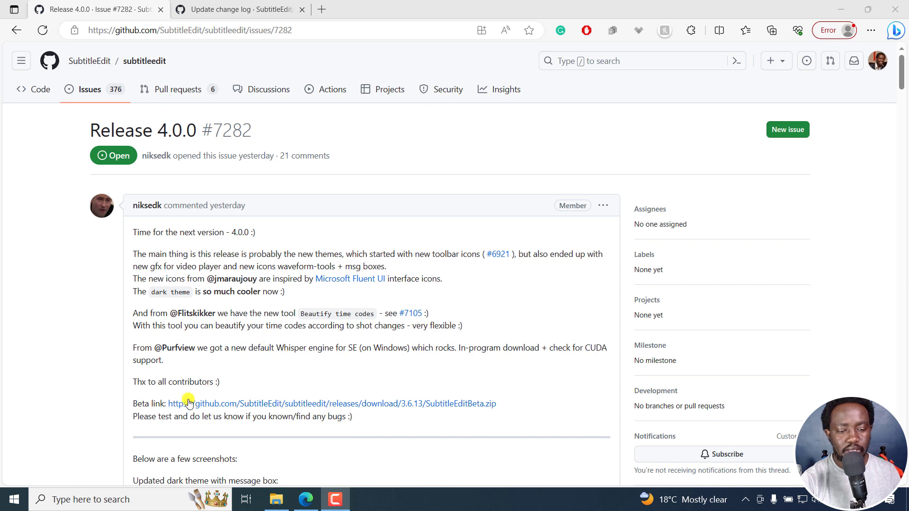
drag(156, 419, 270, 428)
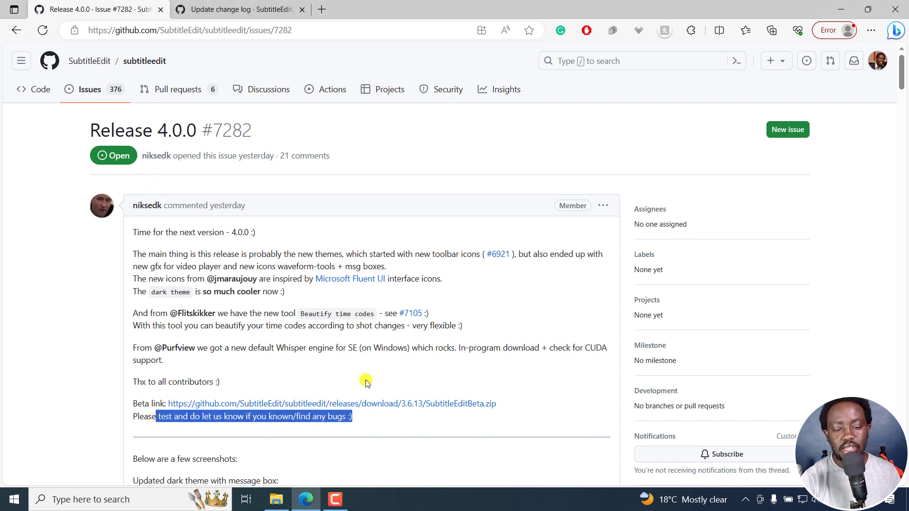
click(323, 377)
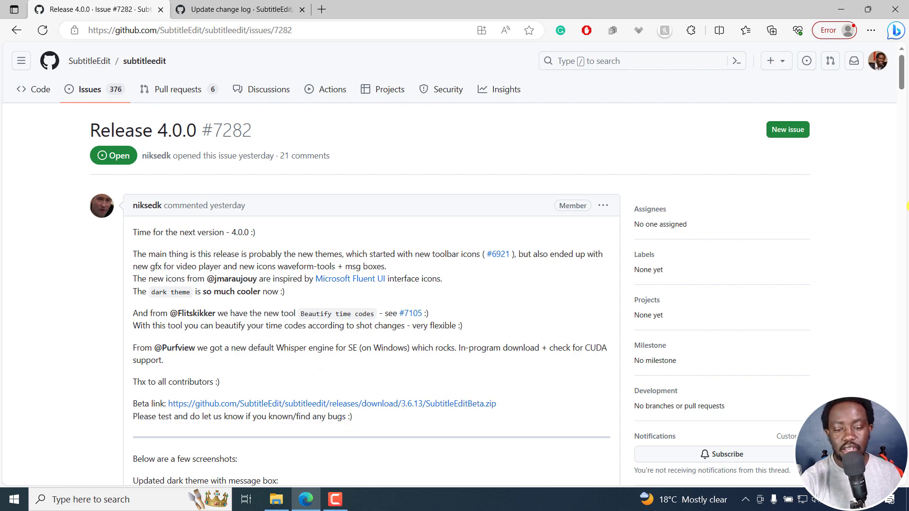
drag(906, 88, 906, 150)
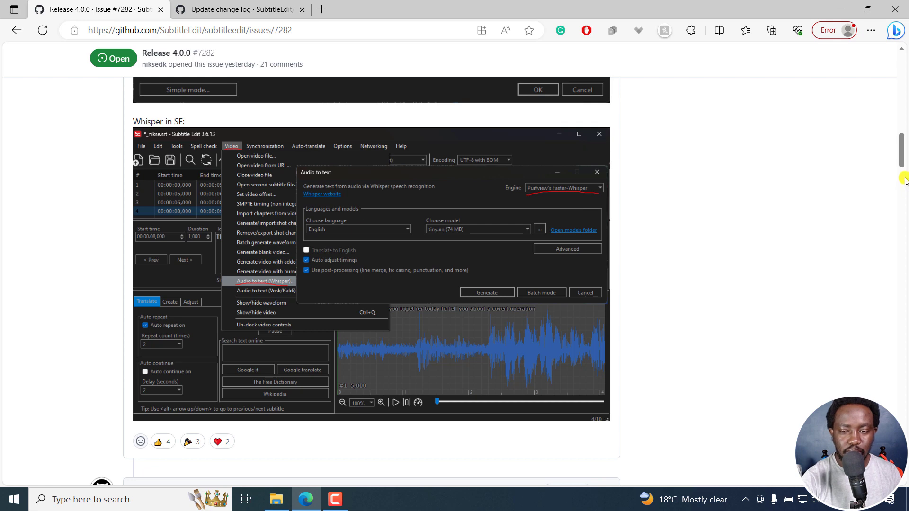
drag(904, 159, 905, 179)
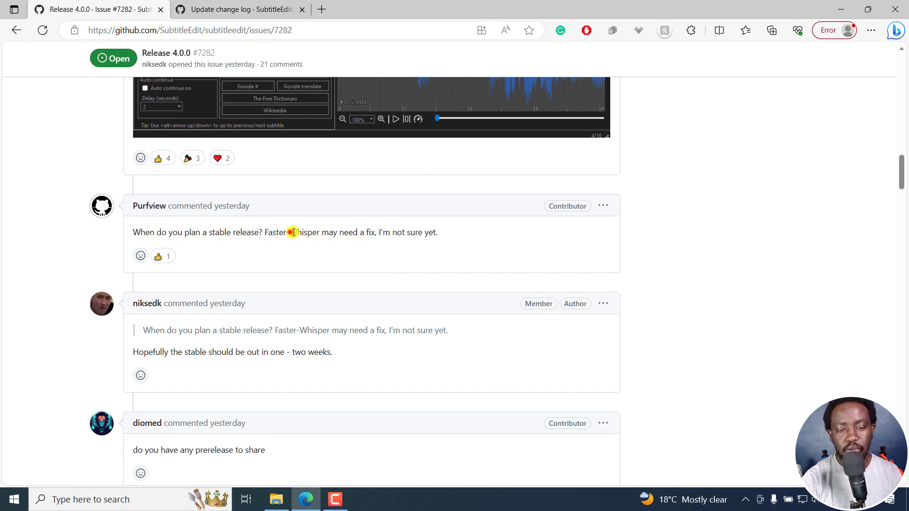
drag(293, 232, 376, 231)
click(424, 244)
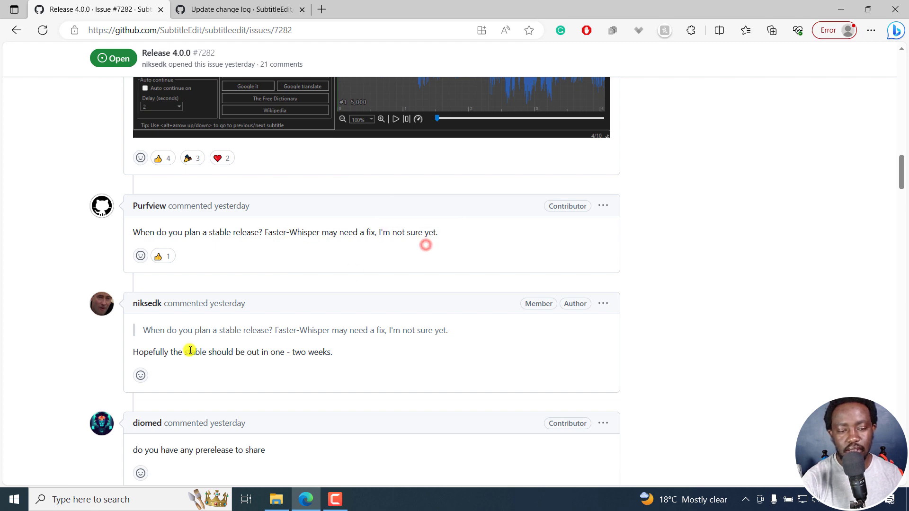
drag(263, 352, 340, 363)
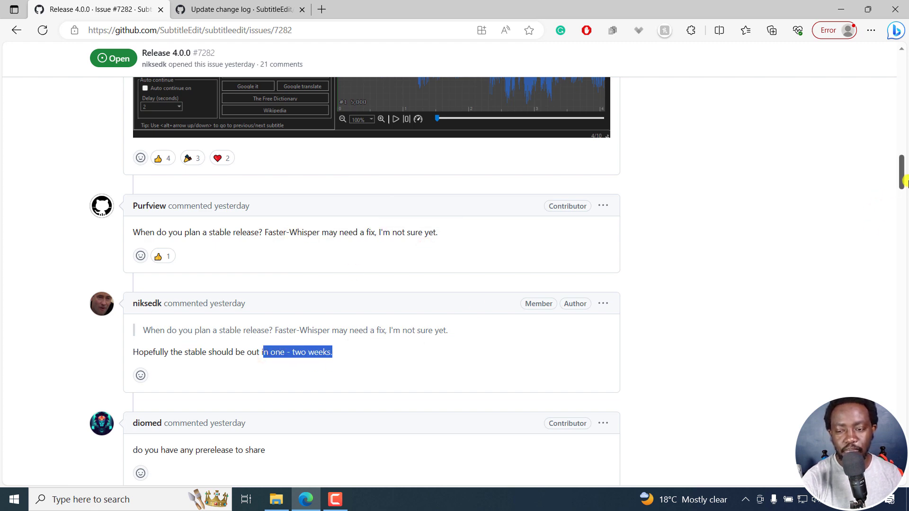
drag(905, 181, 906, 214)
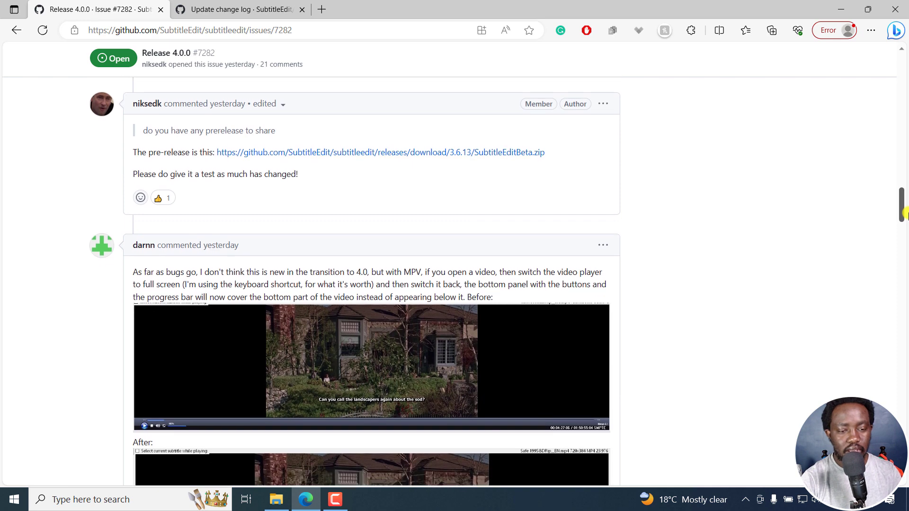
scroll(503, 203, down, 4)
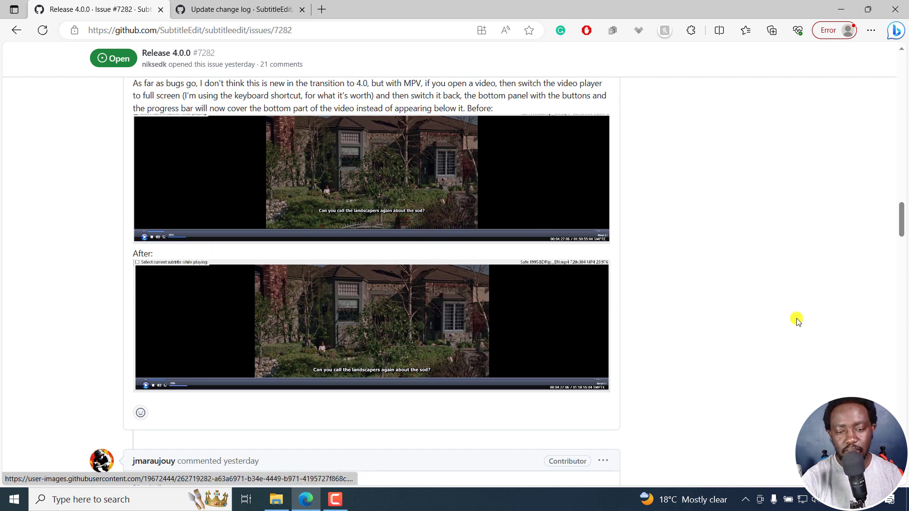
drag(902, 217, 904, 243)
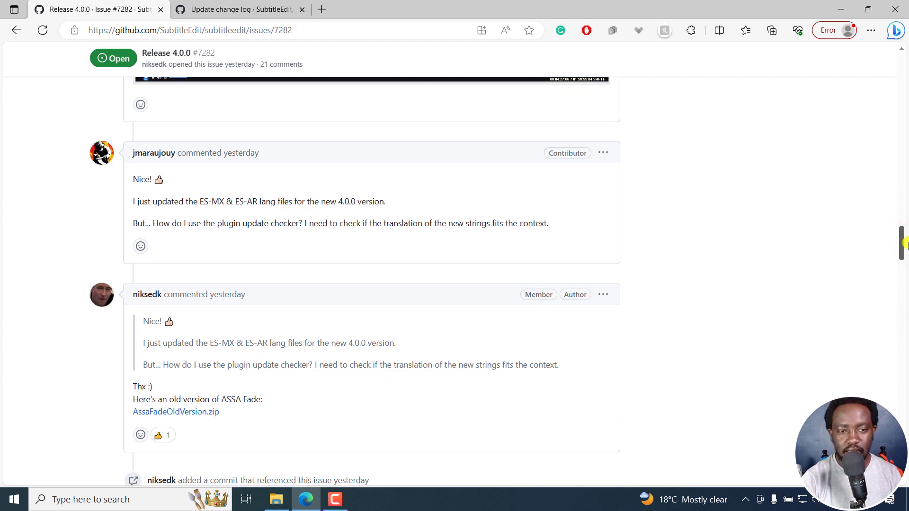
drag(904, 242, 903, 151)
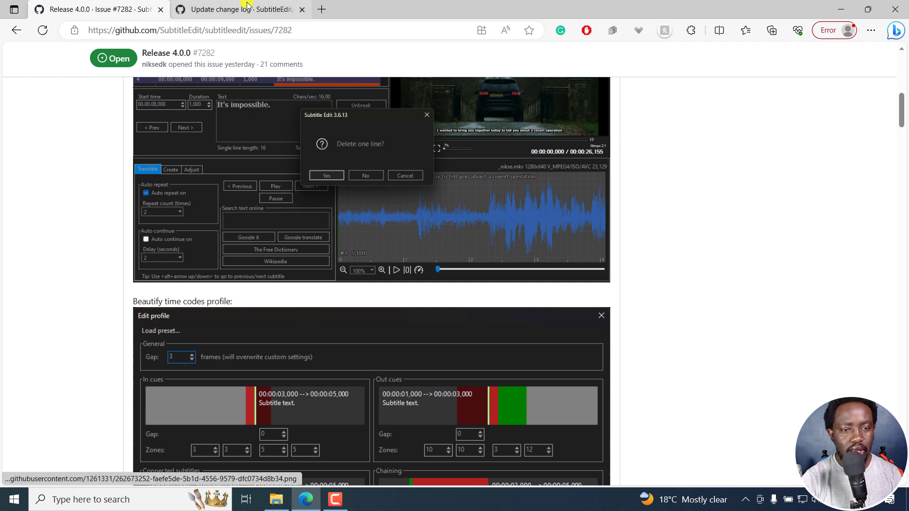
Step: Examine the new and improved features in the "Update change log" commit, expanding the hidden lines of Changelog.txt
click(223, 10)
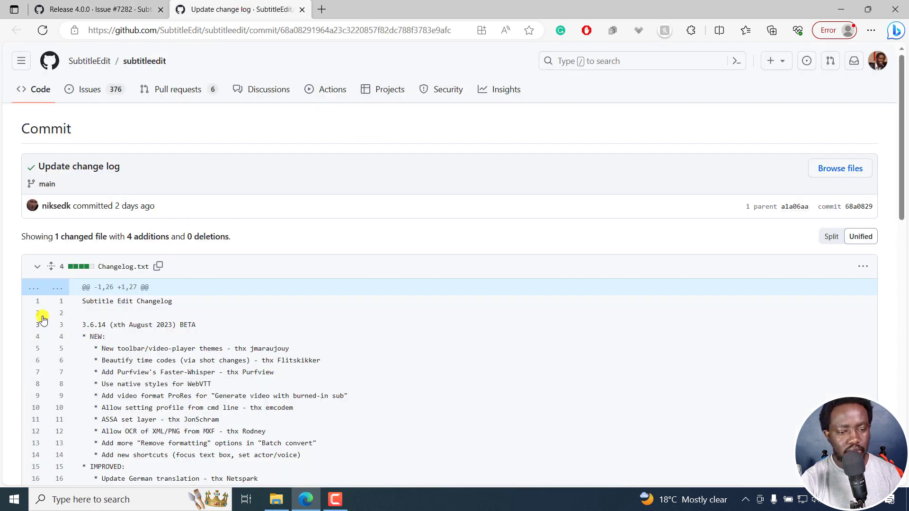
drag(105, 349, 224, 349)
click(117, 361)
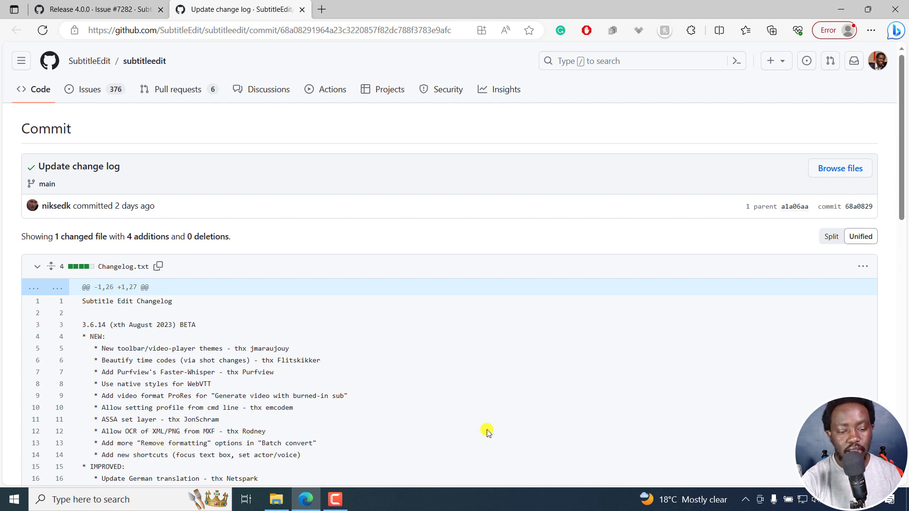
scroll(905, 161, down, 4)
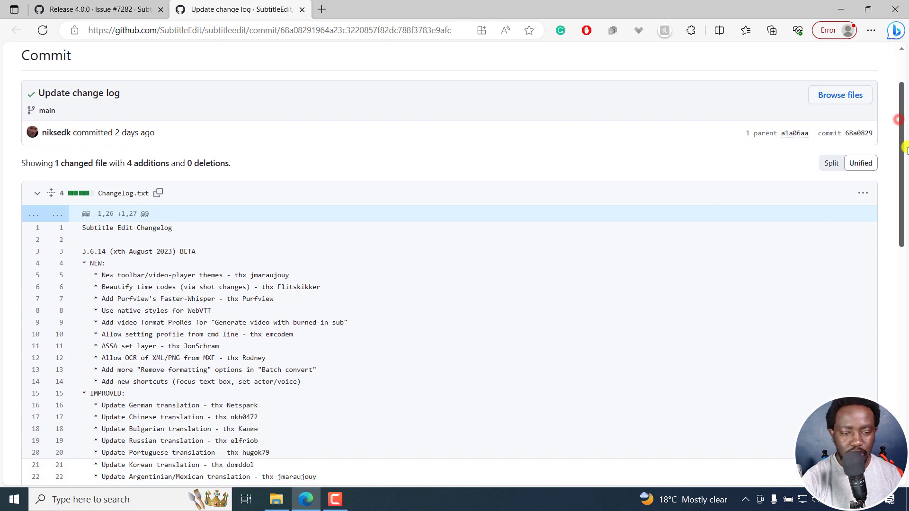
drag(905, 191, 905, 197)
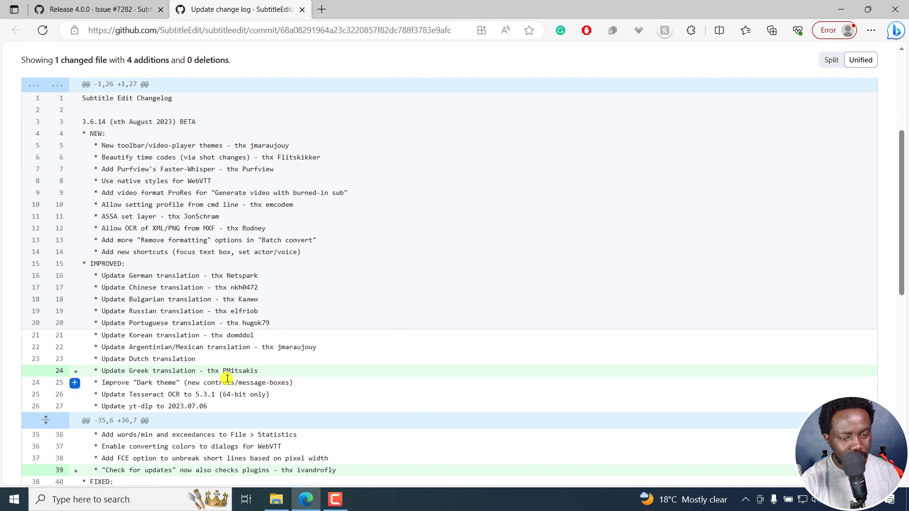
click(45, 420)
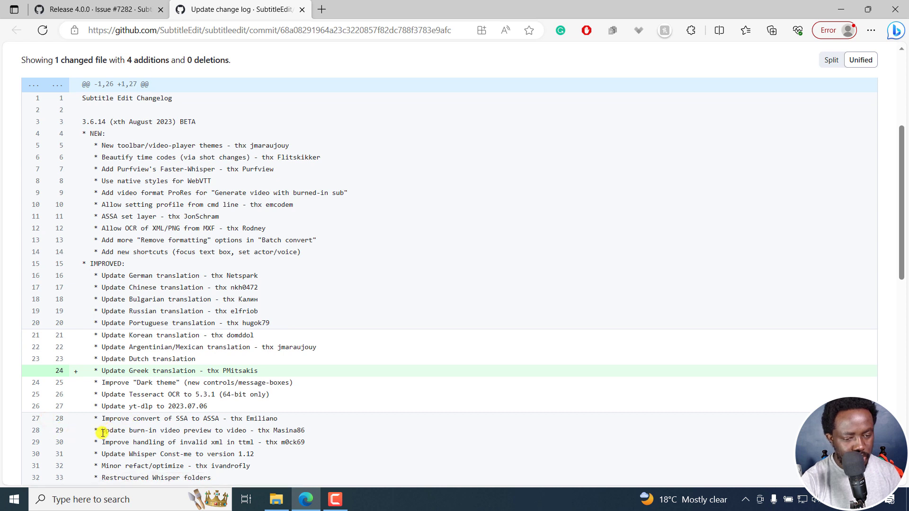
drag(117, 432, 244, 428)
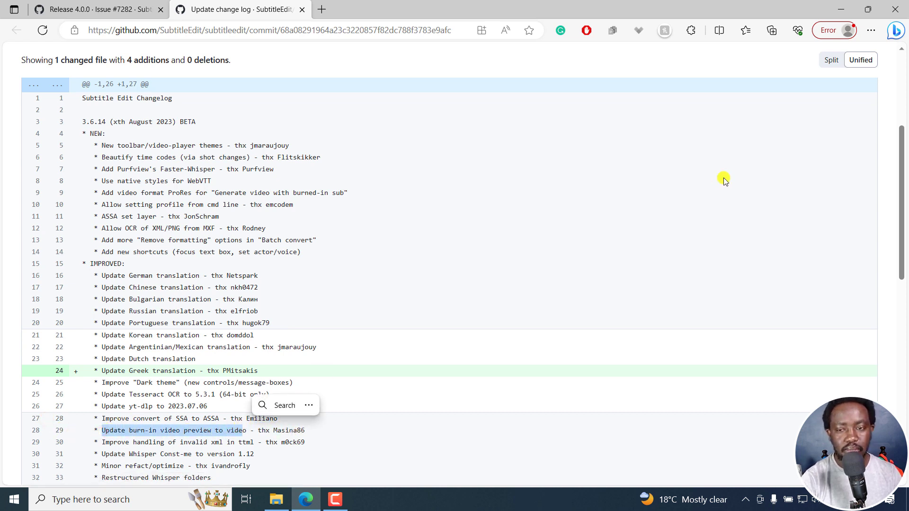
Step: Check the Subtitle Edit Beta Release 4 folder in File Explorer and review the beta download links in the Release 4.0.0 issue
click(280, 503)
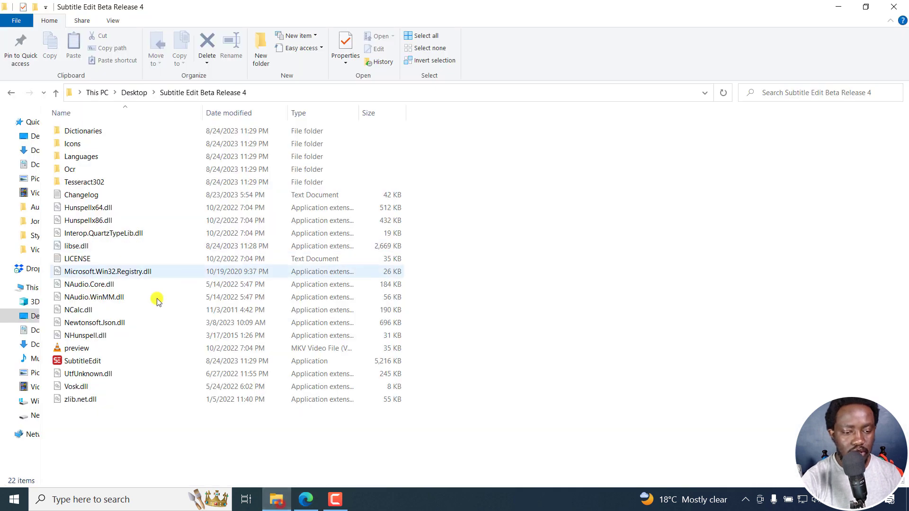
click(306, 500)
click(94, 10)
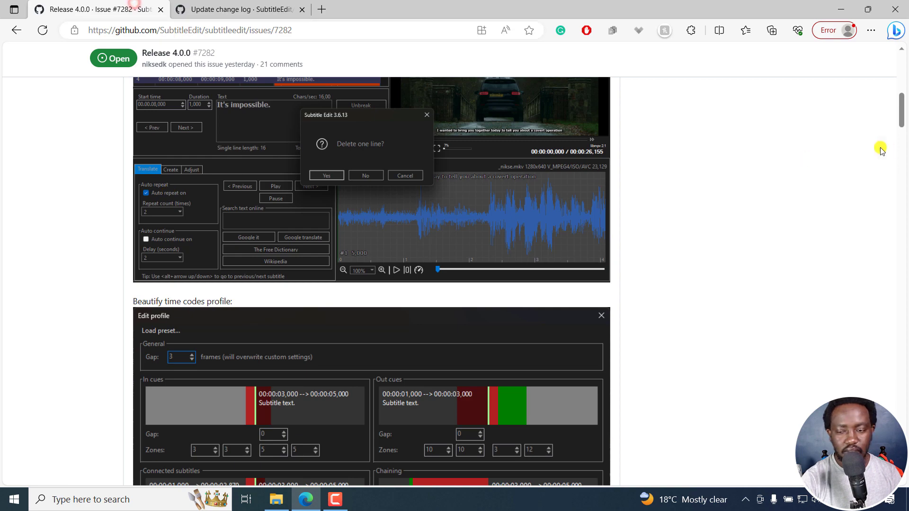
drag(902, 109, 902, 72)
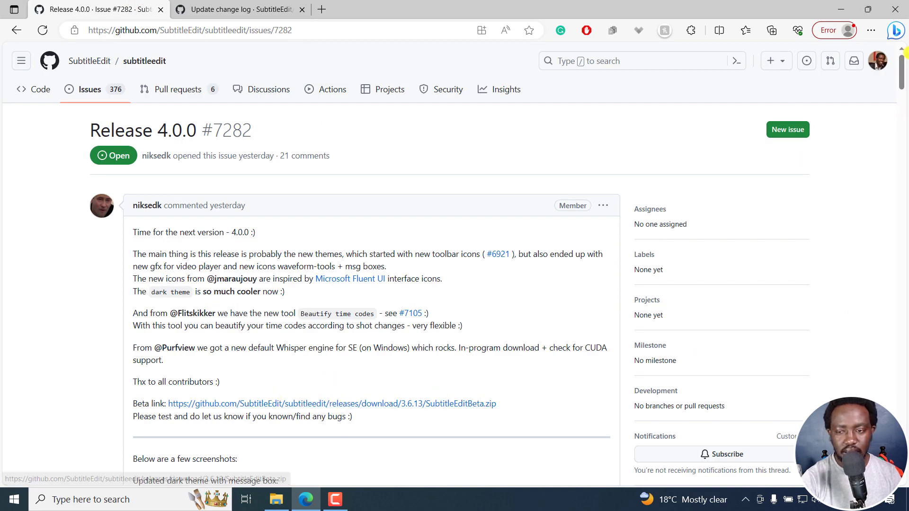
drag(902, 71, 905, 392)
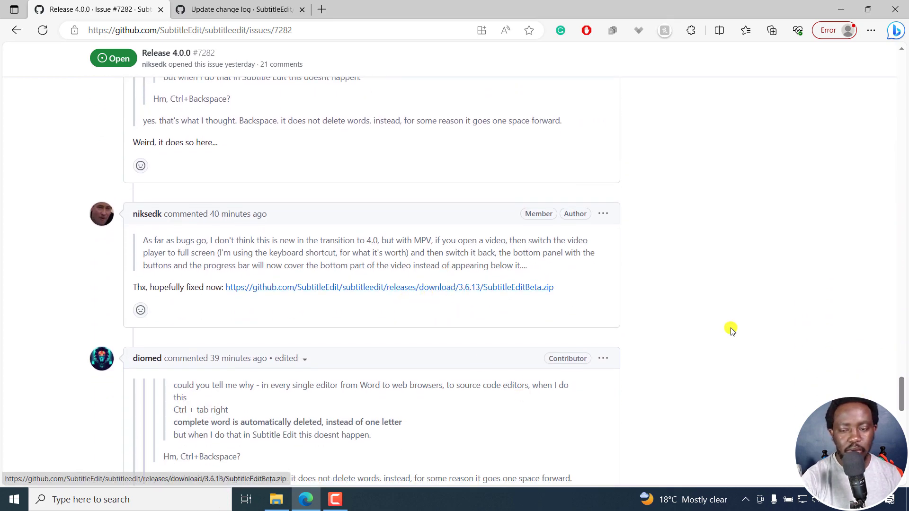
drag(905, 403, 892, 47)
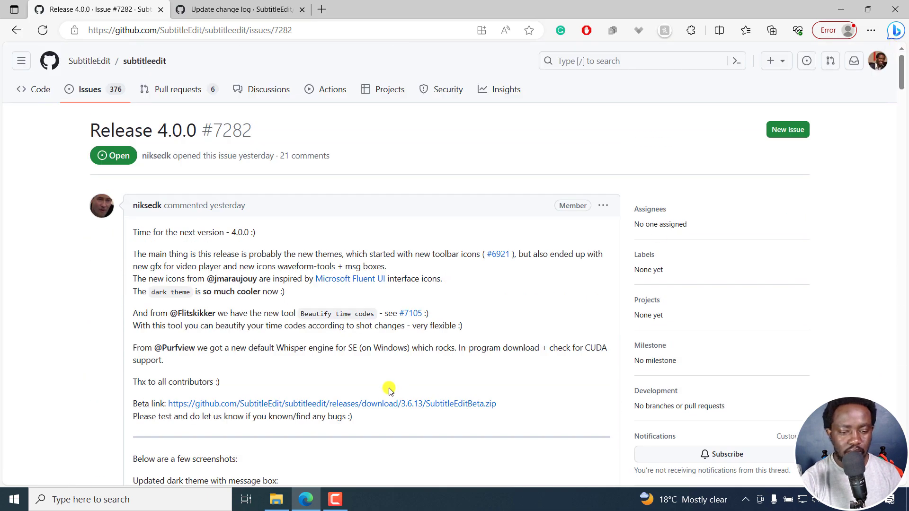
Step: Switch to File Explorer, launch SubtitleEdit from the Subtitle Edit Beta Release 4 folder and maximize its window
click(276, 500)
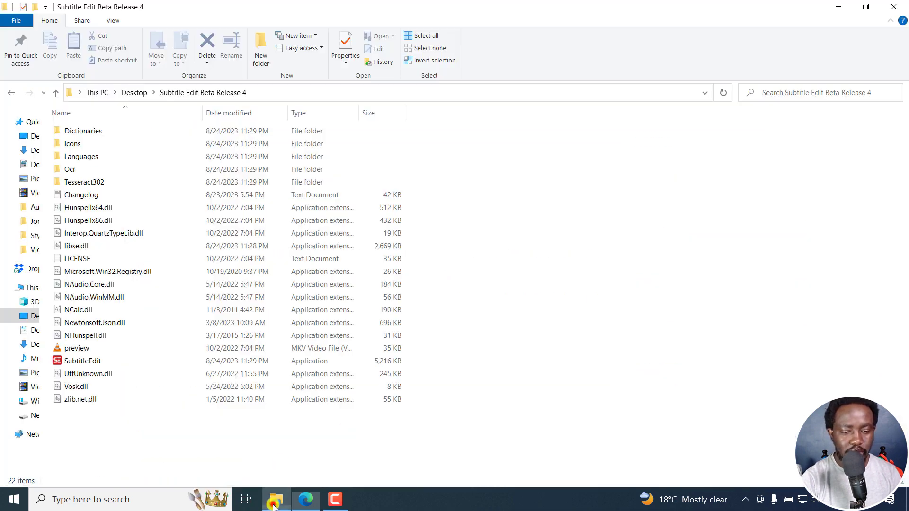
double_click(90, 362)
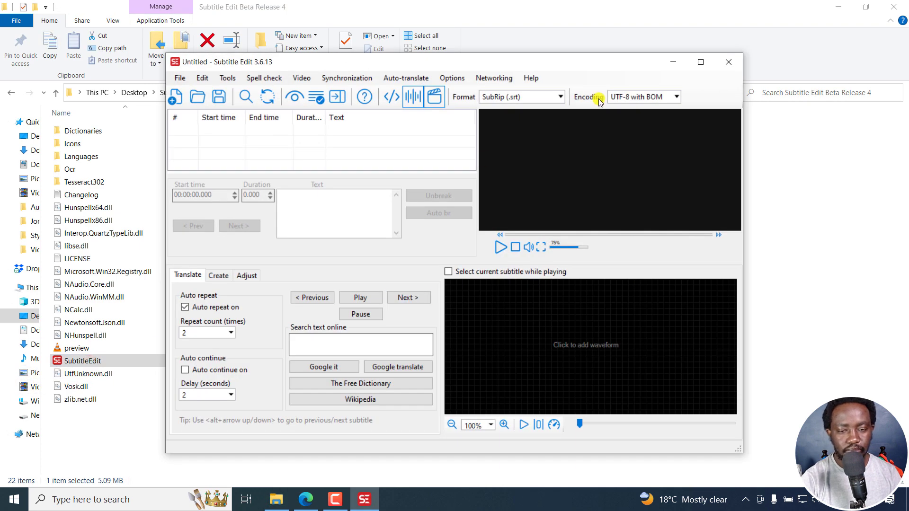
click(699, 60)
Step: View the version details in the About Subtitle Edit dialog and close it
click(366, 22)
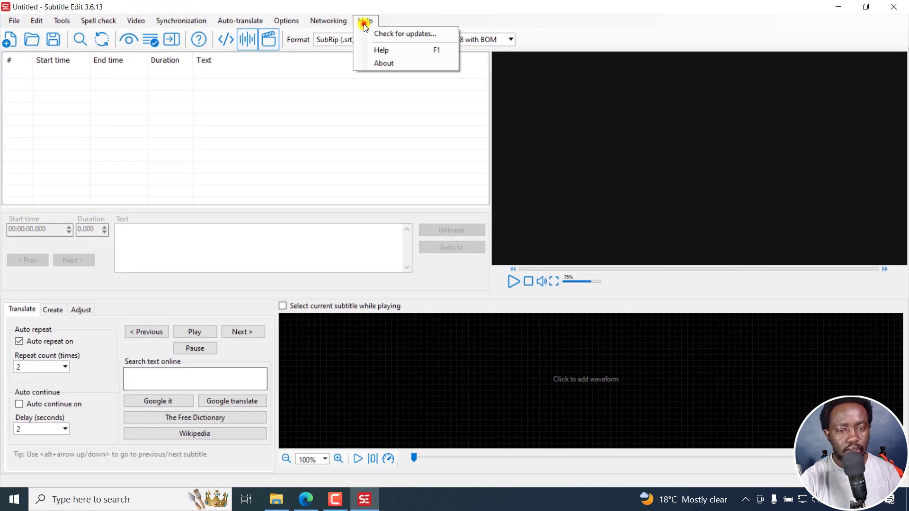
click(388, 64)
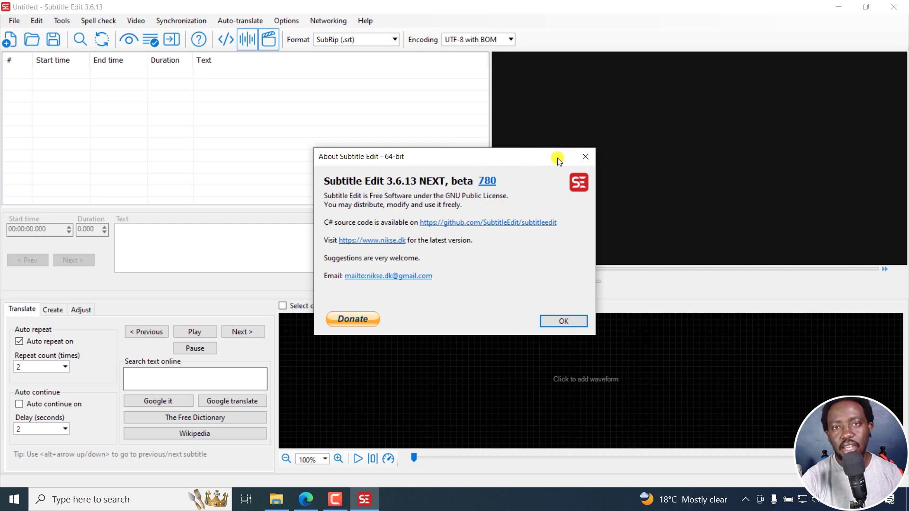
click(585, 156)
Step: Download the mpv library in the video player settings and save the settings with mpv as the video engine
click(288, 21)
click(304, 34)
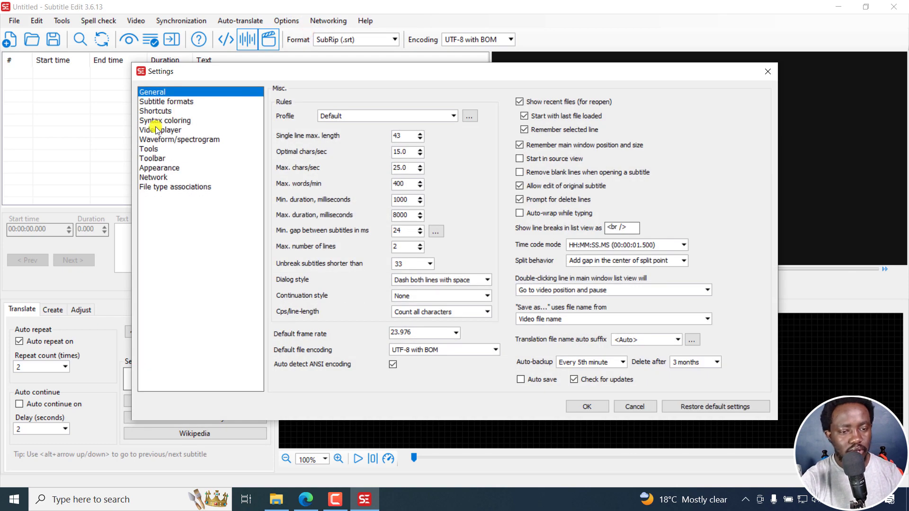
click(159, 130)
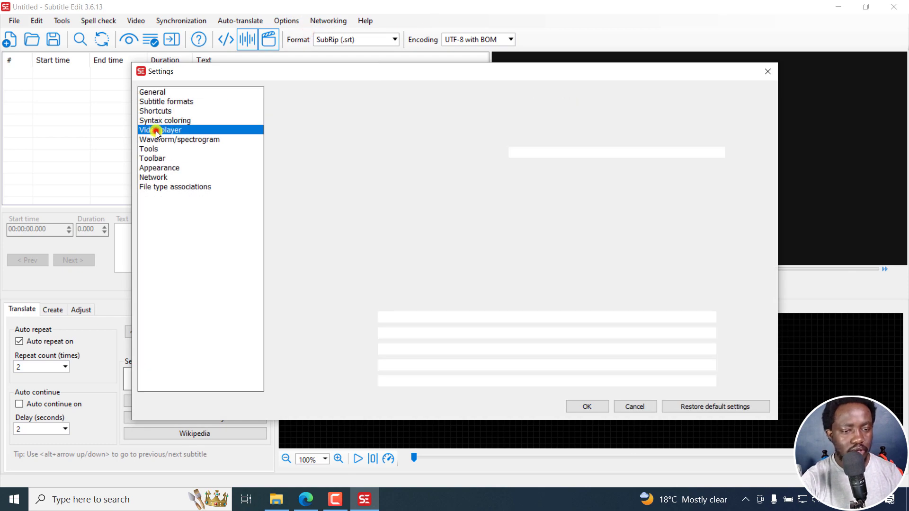
click(622, 106)
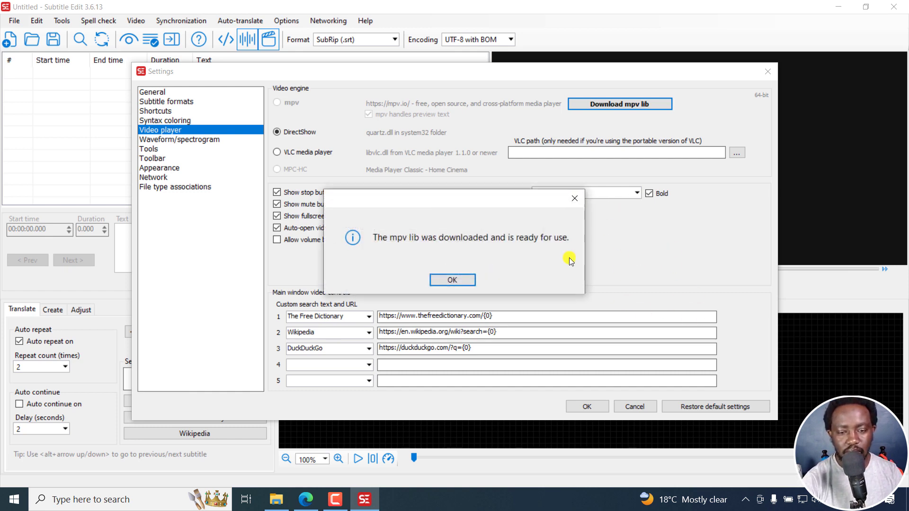
click(451, 278)
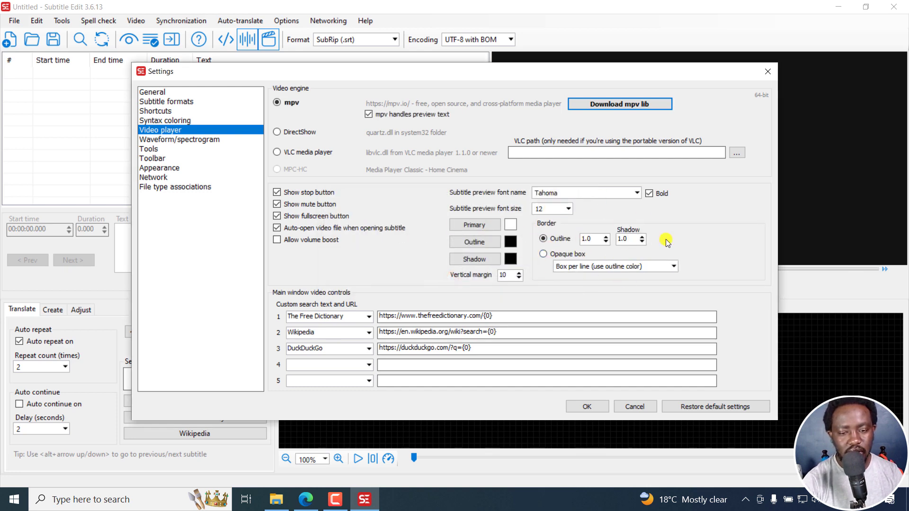
click(592, 407)
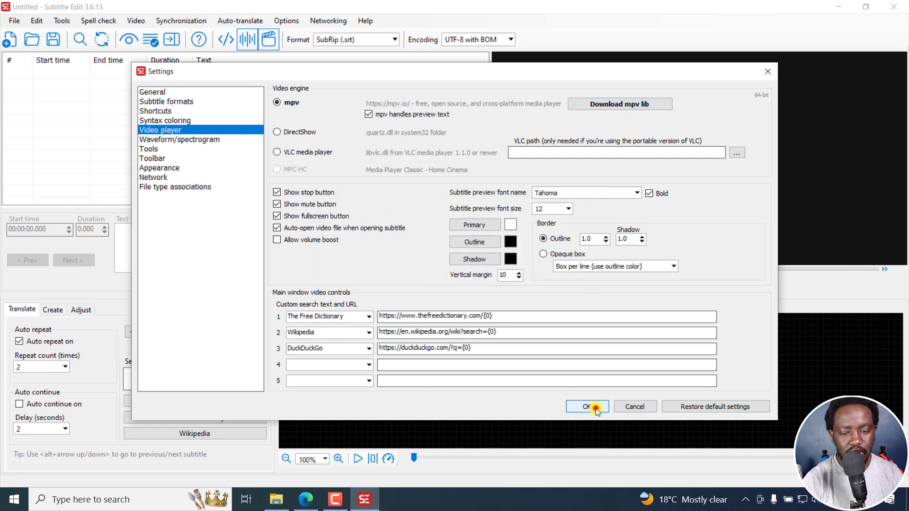
Step: Open the video "How to Add Text Behind a Person or Moving Objects in Camtasia 2023" and generate its audio waveform
click(126, 20)
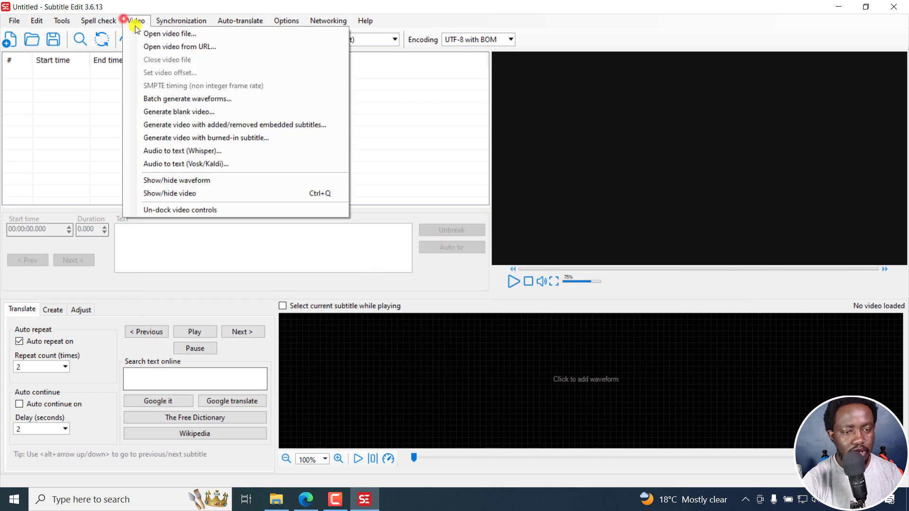
click(144, 34)
click(152, 100)
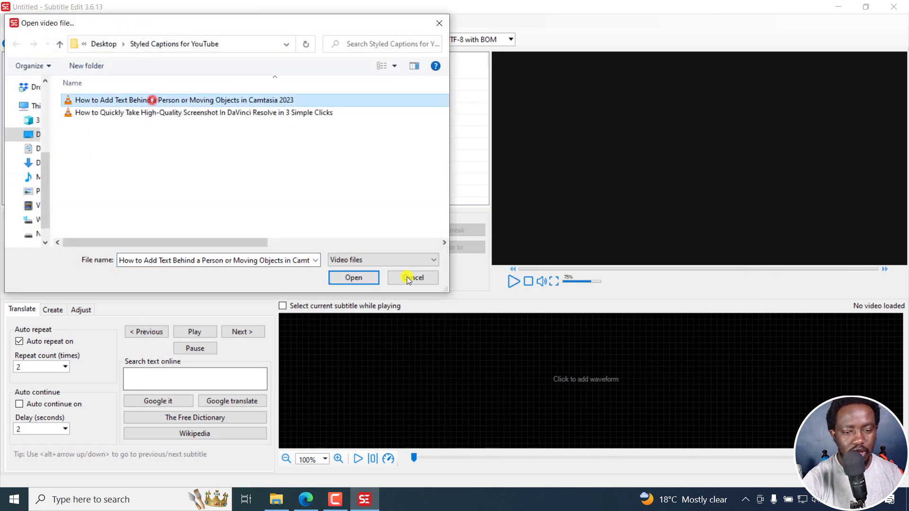
click(353, 278)
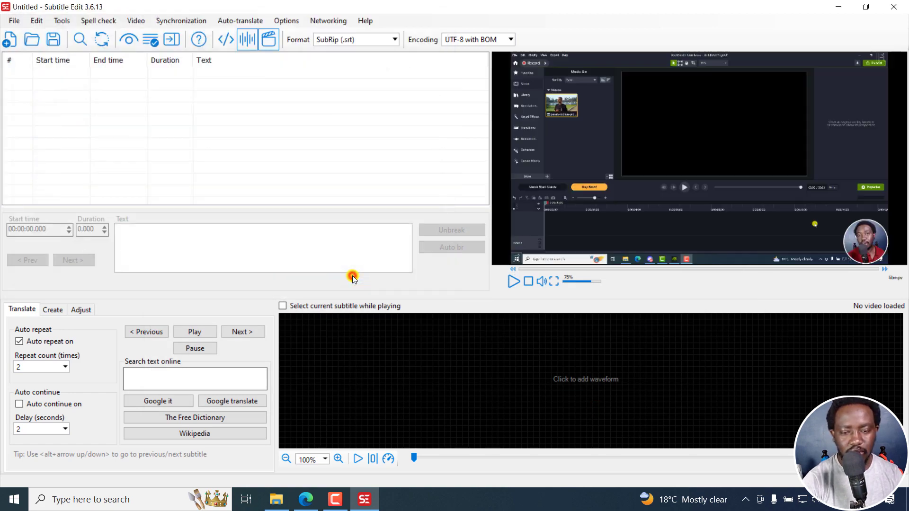
click(577, 380)
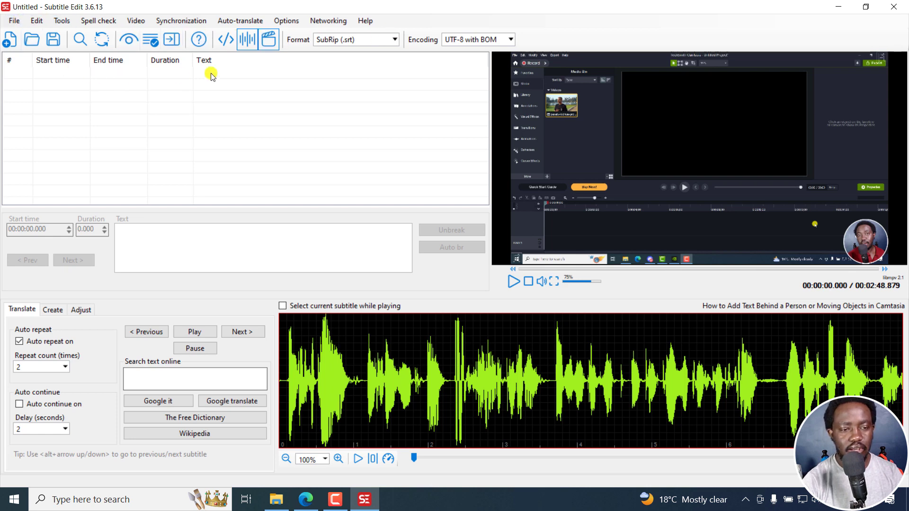
Step: Open Whisper audio-to-text for the video, downloading FFmpeg and the Purfview's Faster-Whisper engine
click(135, 22)
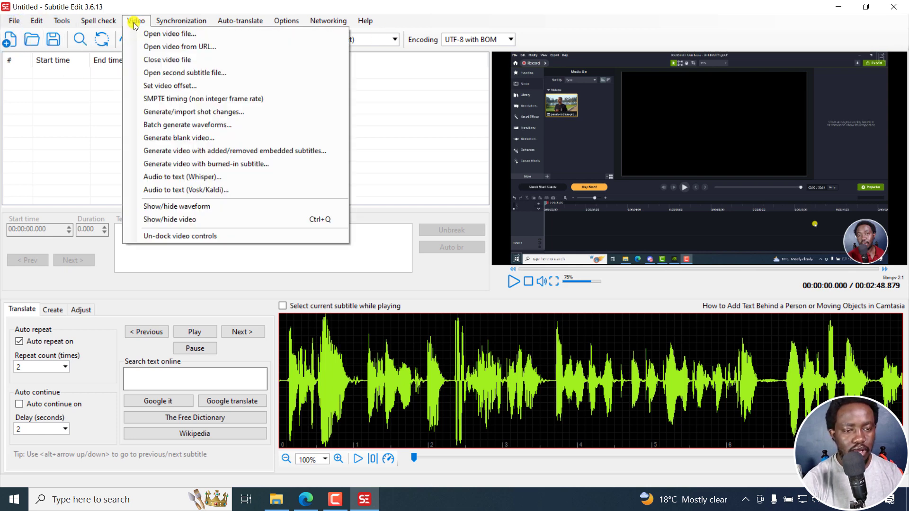
click(204, 177)
click(404, 281)
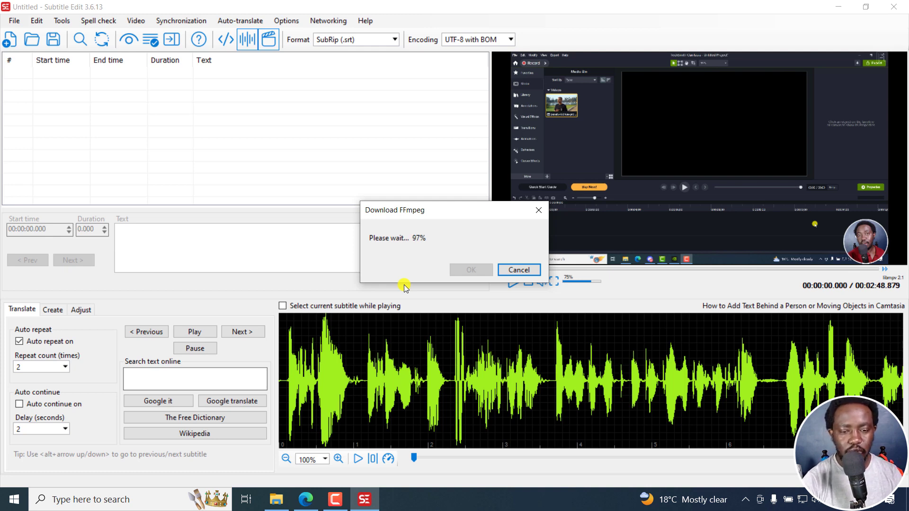
click(471, 270)
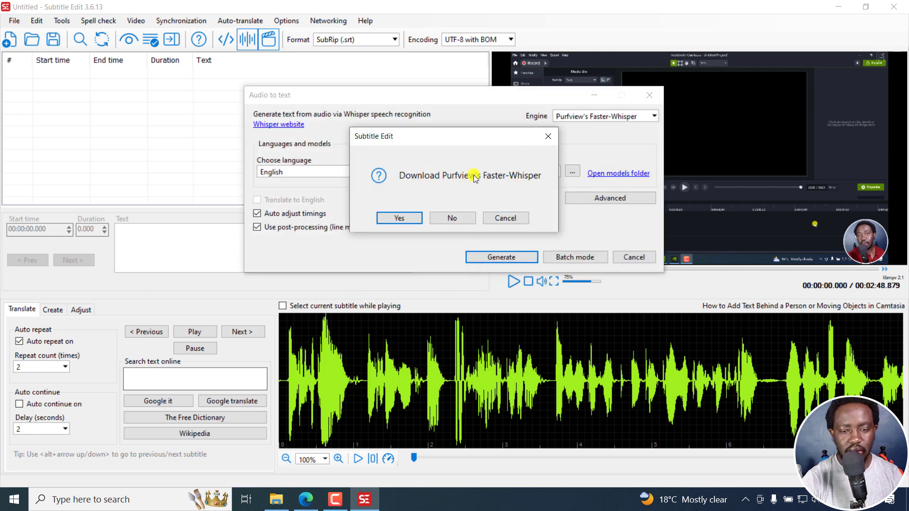
click(397, 220)
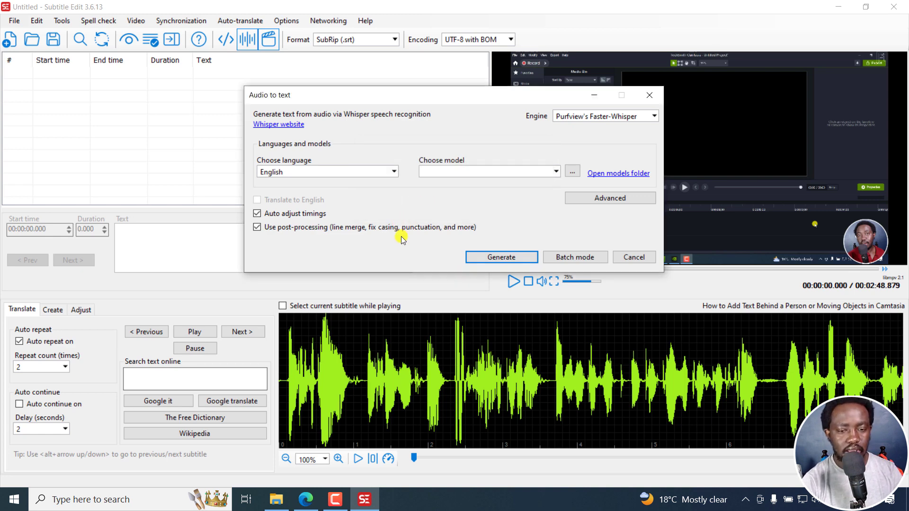
Step: Download the base (142 MB) Whisper model for the Purfview's Faster-Whisper engine
click(574, 172)
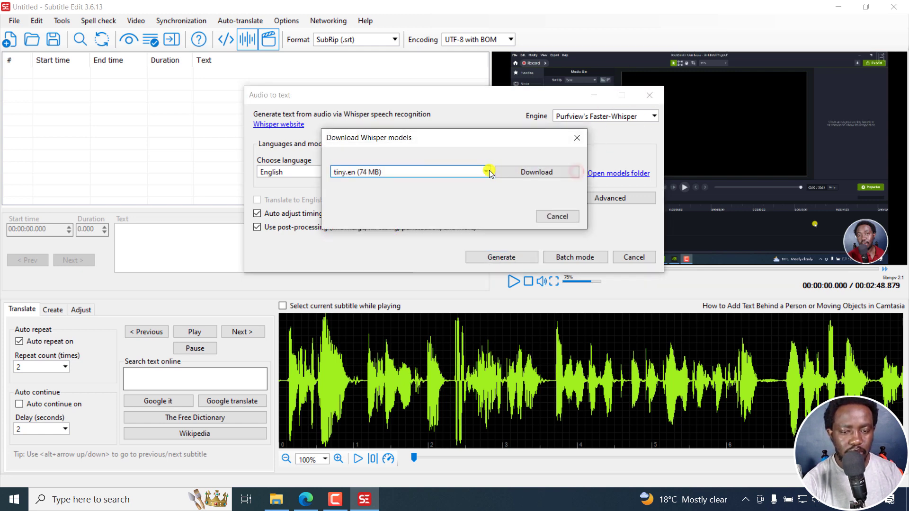
click(485, 172)
click(360, 219)
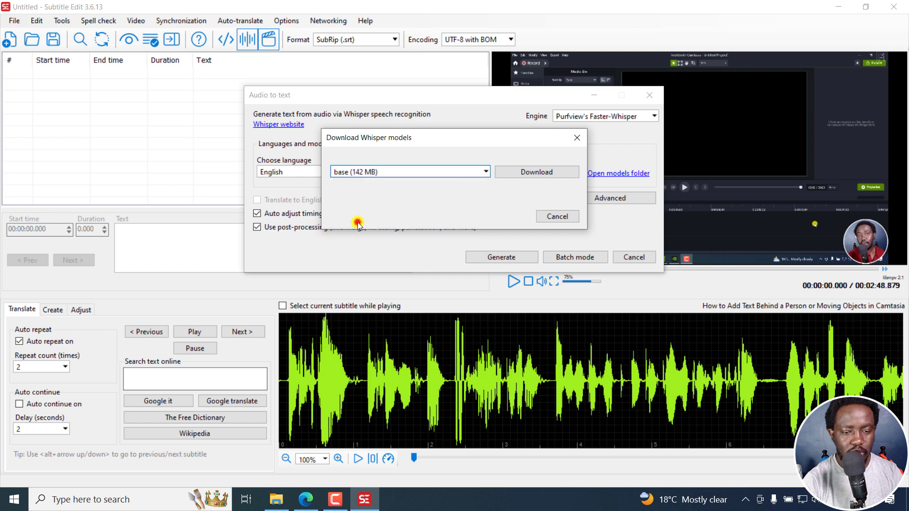
click(542, 174)
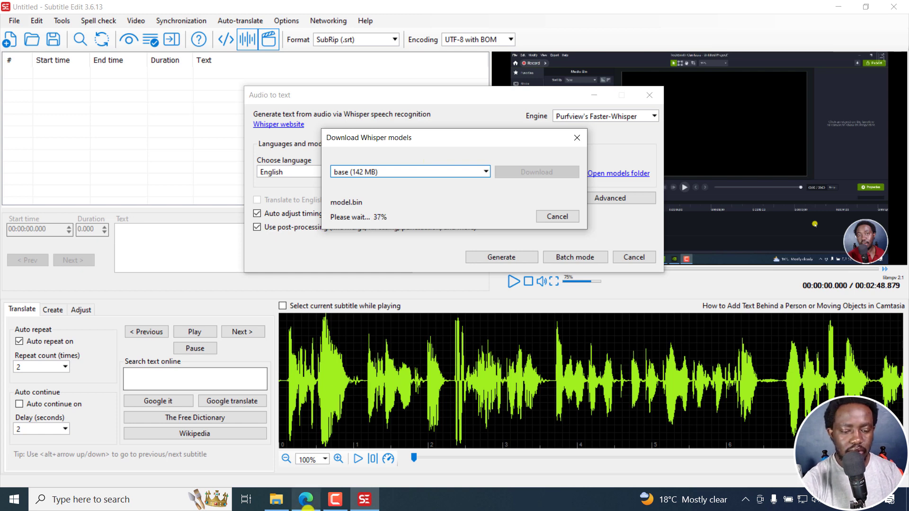
Step: Switch to Microsoft Edge and check the Release 4.0.0 note on the new Whisper engine's in-program download and CUDA support
click(306, 500)
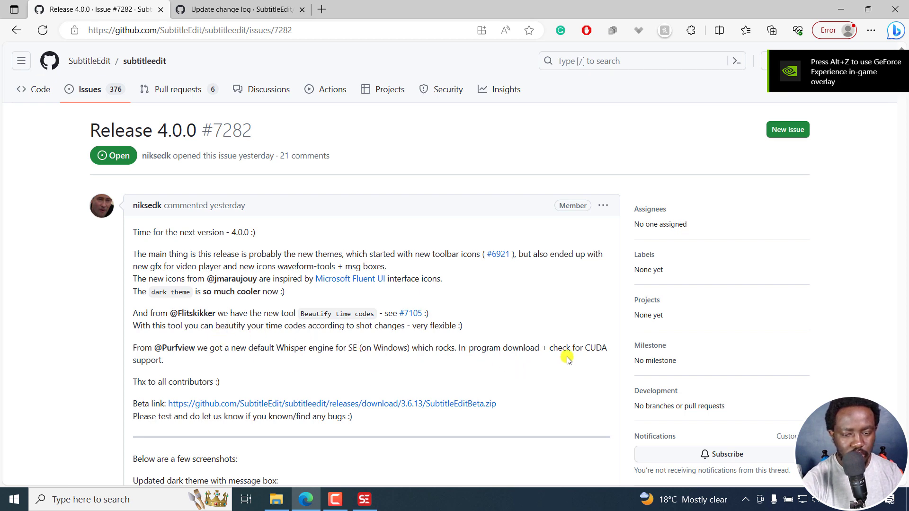
drag(548, 349, 591, 362)
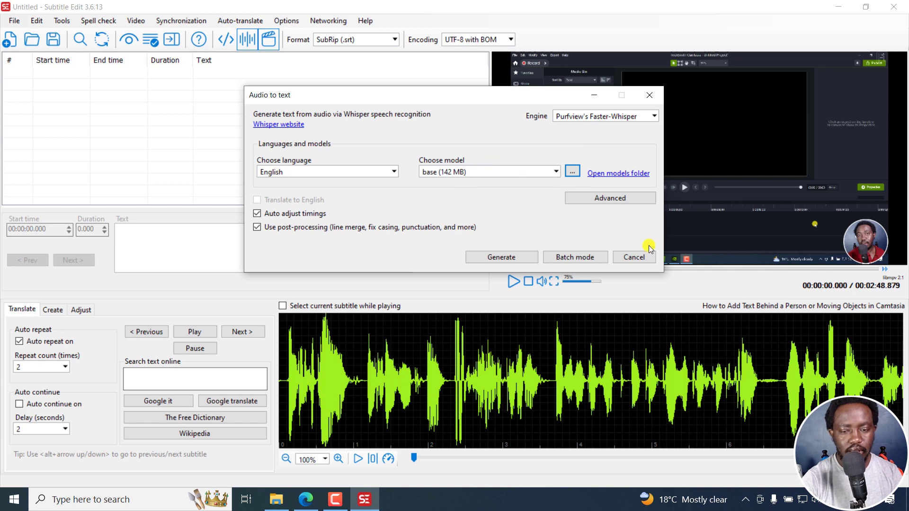
click(547, 71)
Step: Start audio-to-text generation with the base model and download the Faster-Whisper CUDA (GPU) files
drag(490, 97, 465, 70)
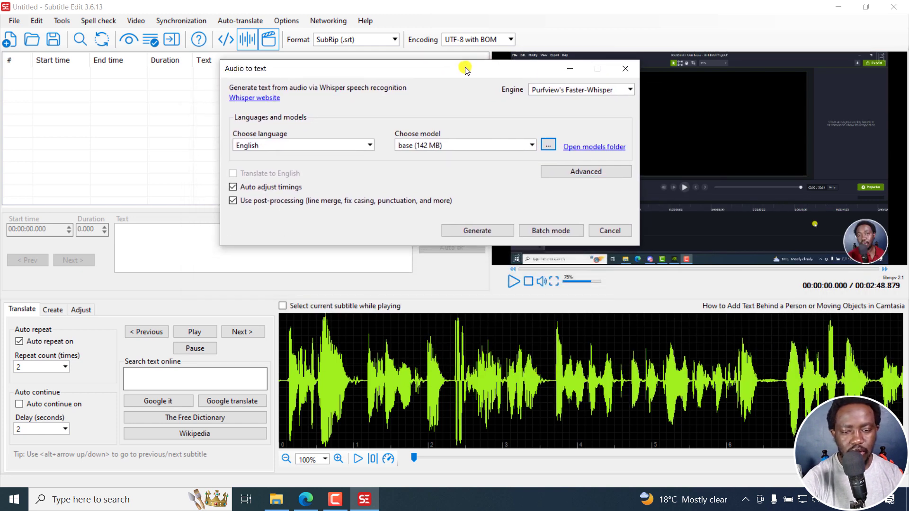
click(477, 231)
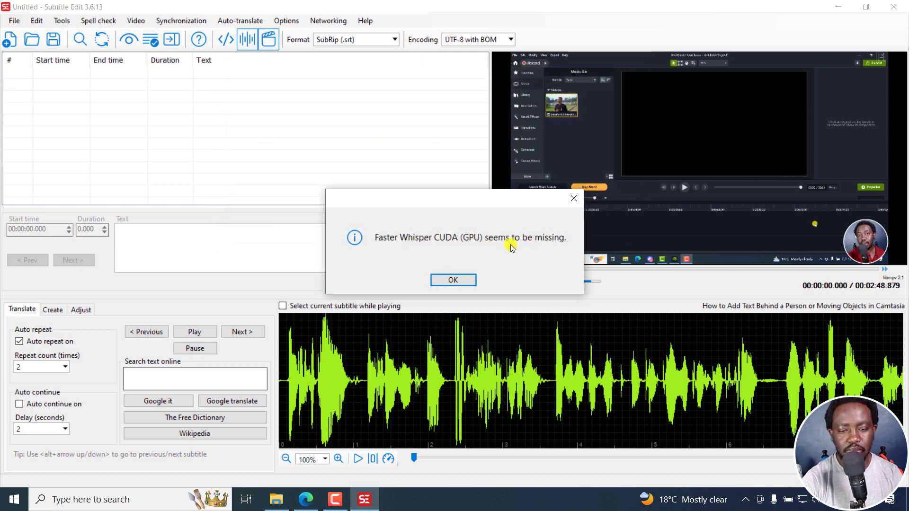
click(452, 281)
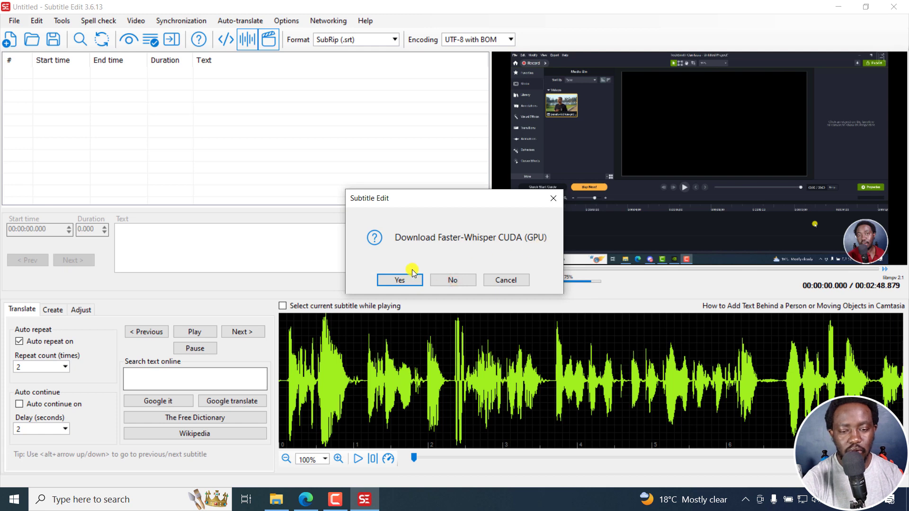
click(400, 280)
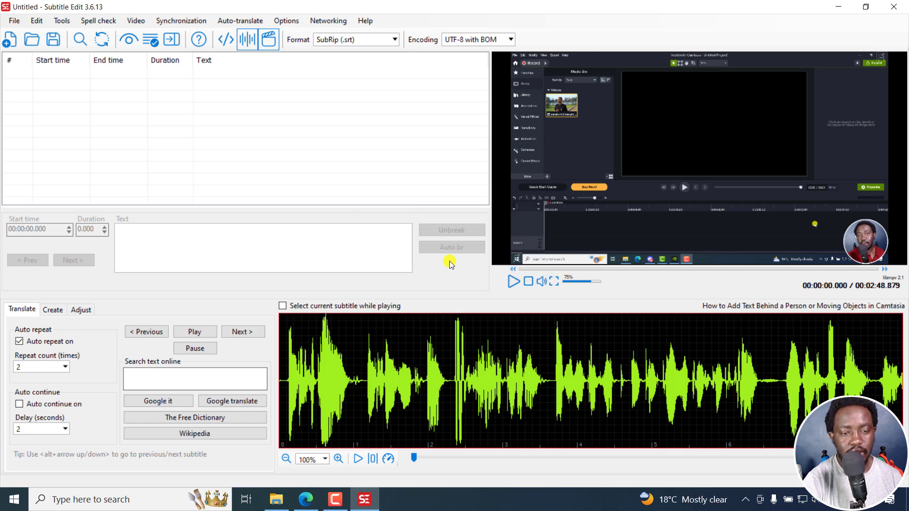
Step: Generate English subtitles with Purfview's Faster-Whisper and the base (142 MB) model, and play the video's opening seconds to check them
click(136, 20)
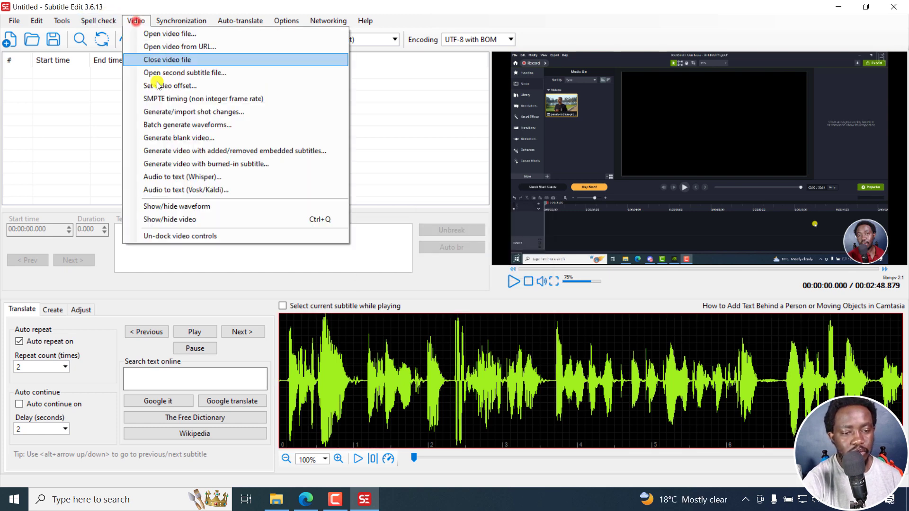
click(183, 177)
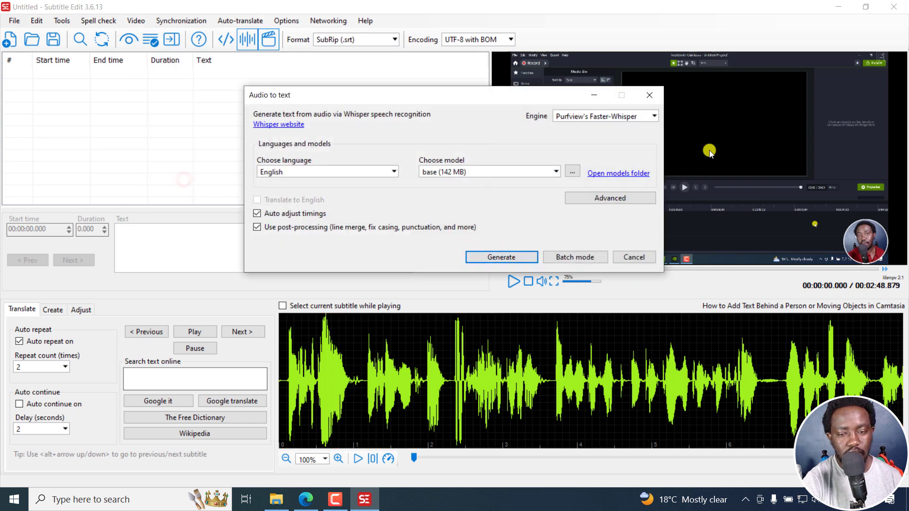
click(503, 257)
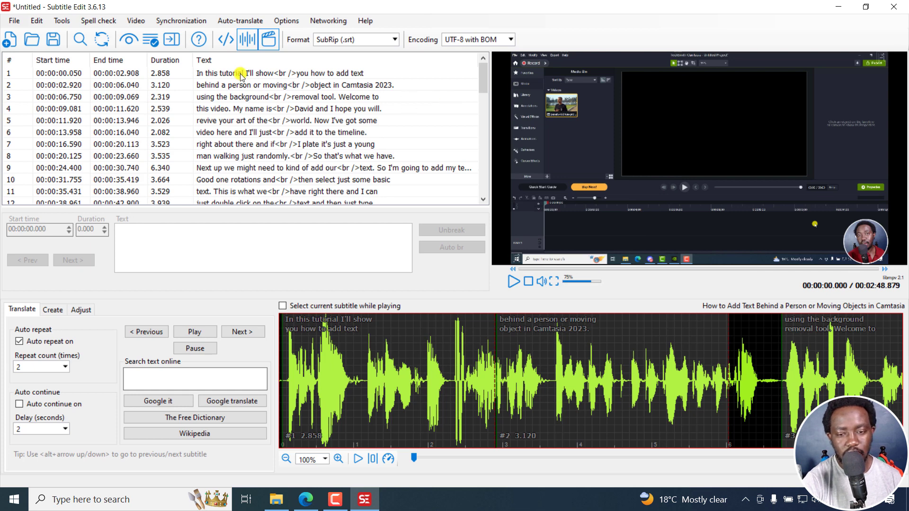
click(510, 282)
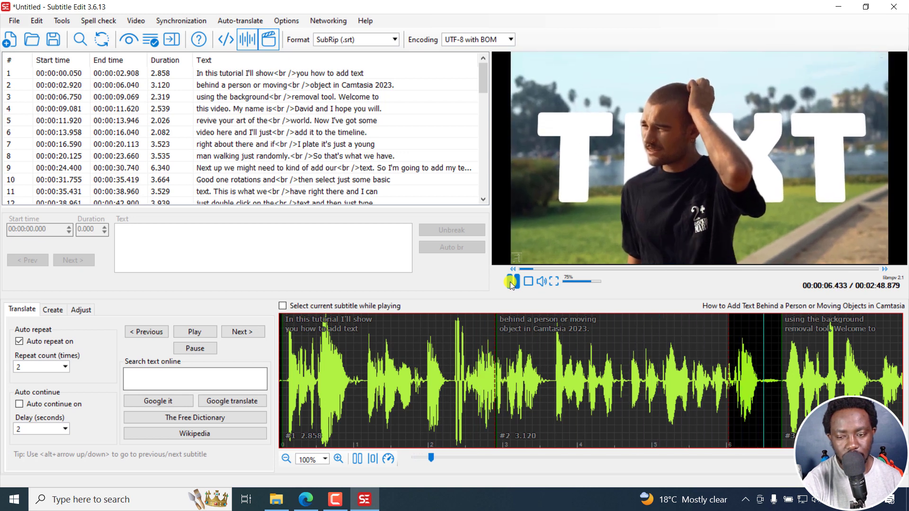
click(511, 282)
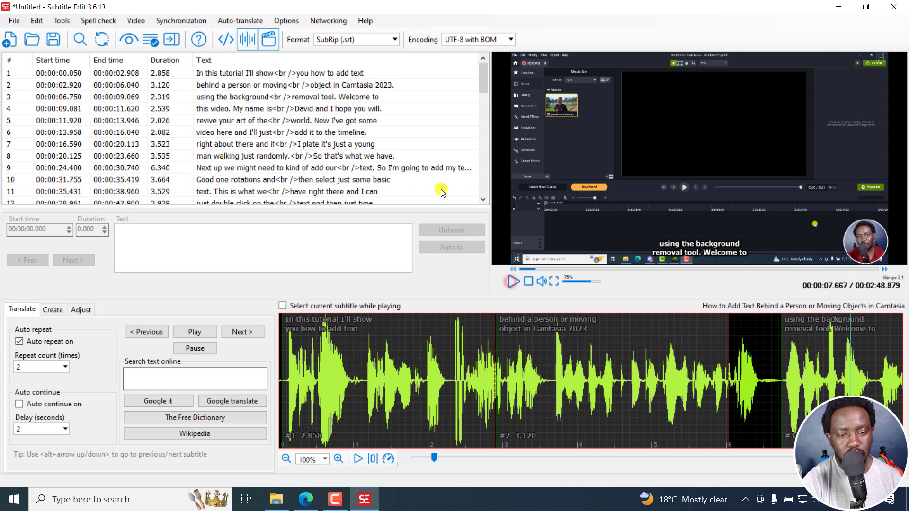
Step: Reopen Whisper audio-to-text without saving the untitled subtitles, and switch the engine to Const-me, downloading its GPU files
click(136, 20)
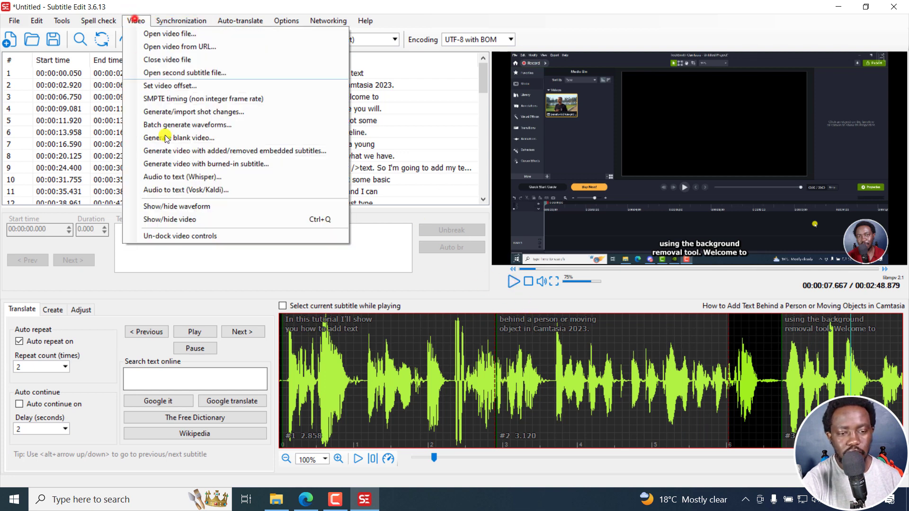
click(188, 176)
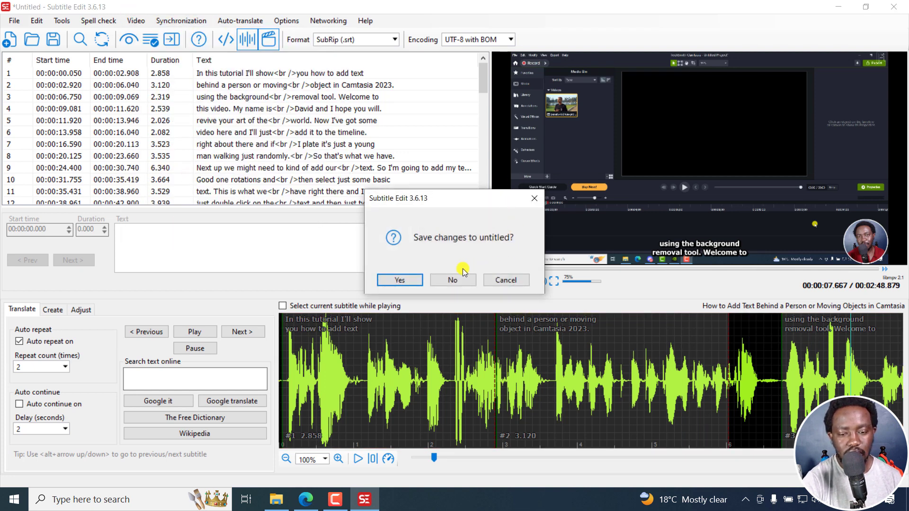
click(453, 279)
click(575, 116)
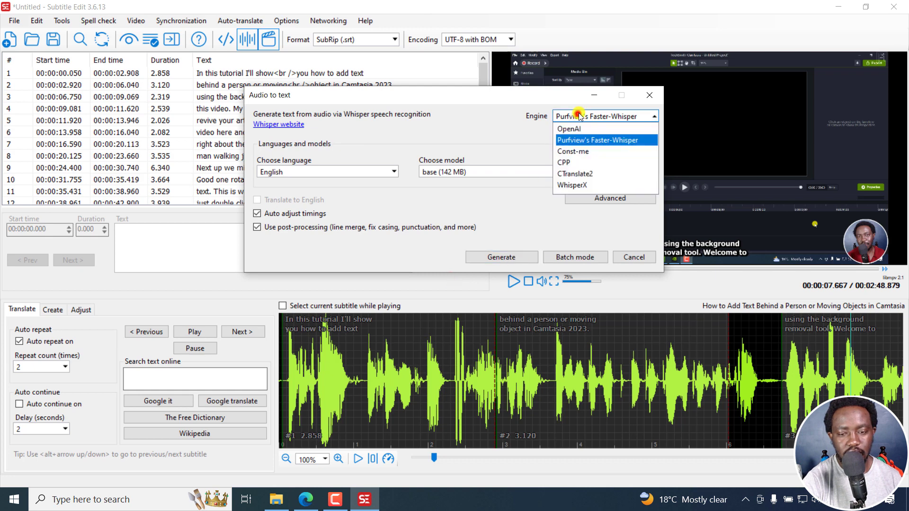
click(571, 151)
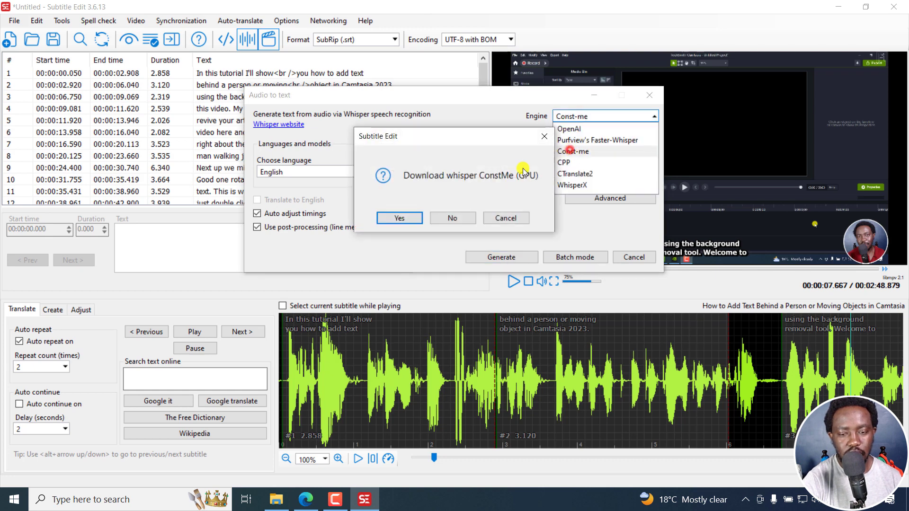
click(402, 218)
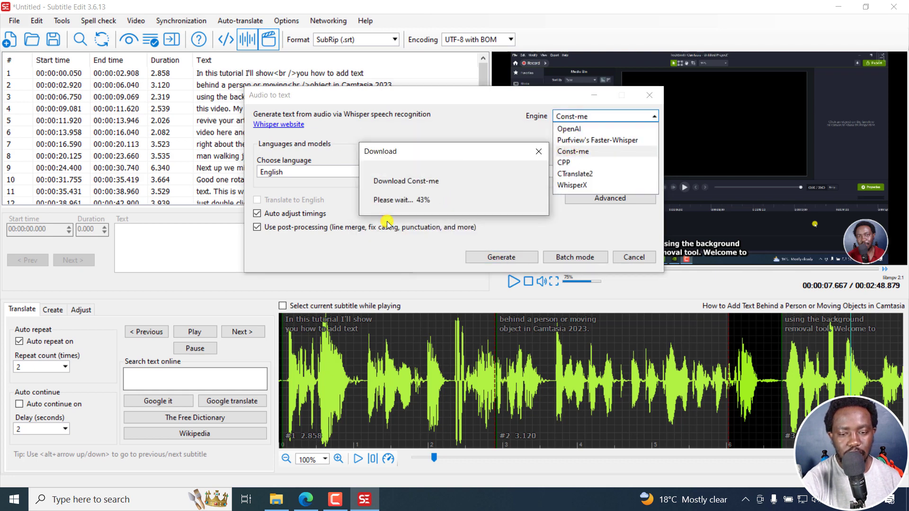
Step: Download the base (141 MB) Whisper model for the Const-me engine
click(575, 171)
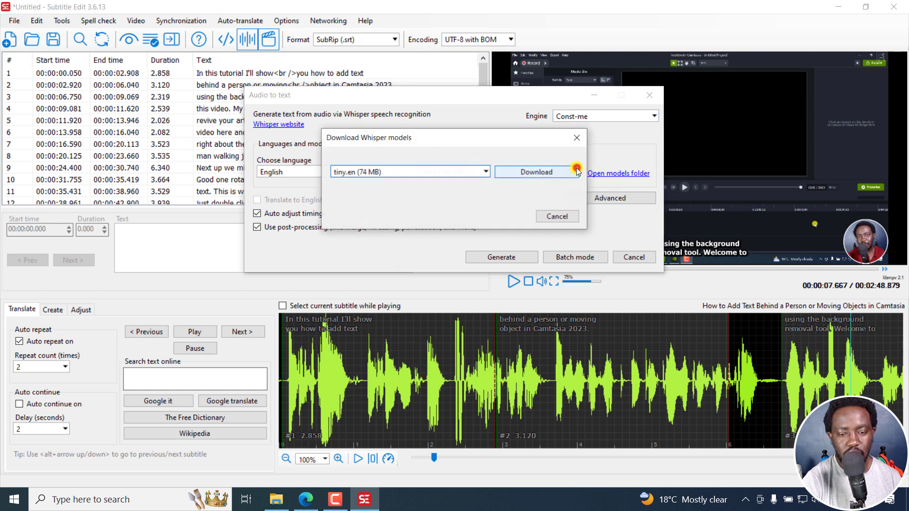
click(486, 171)
click(381, 217)
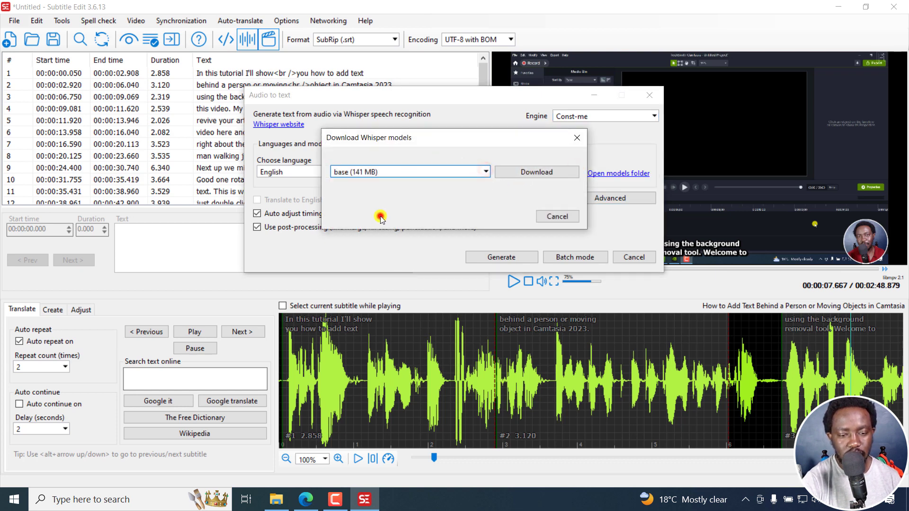
click(536, 175)
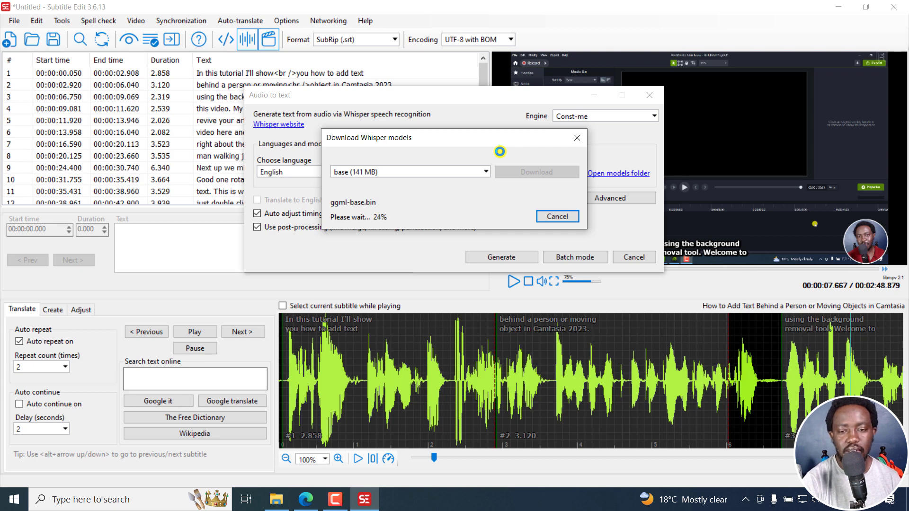
click(487, 173)
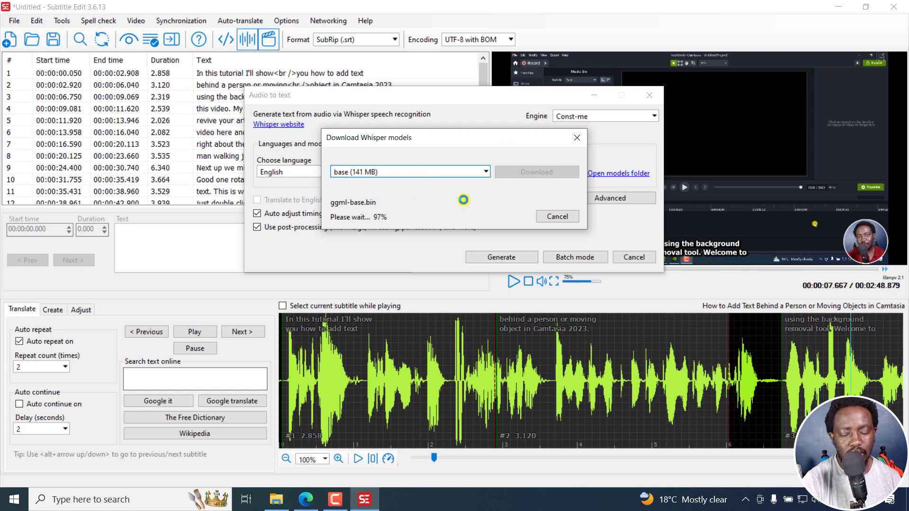
Step: Switch the speech recognition engine to CPP and download Whisper CPP
click(613, 116)
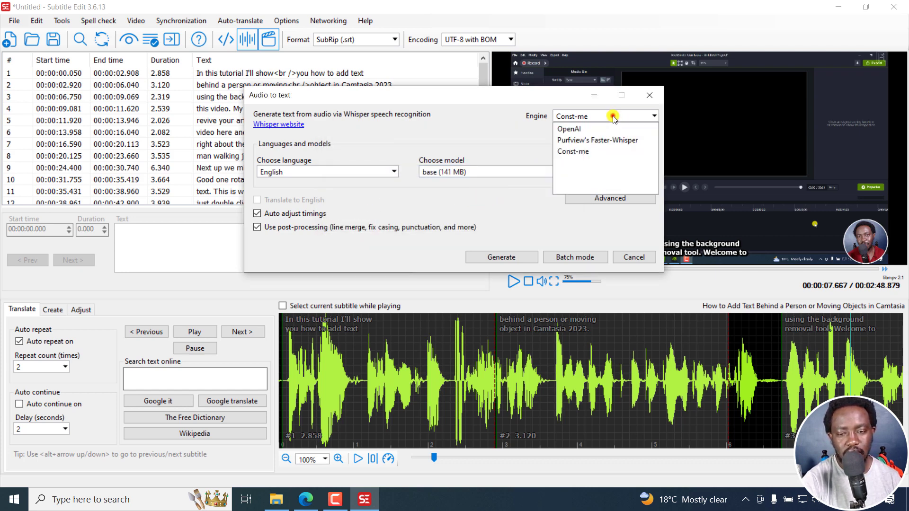
click(575, 163)
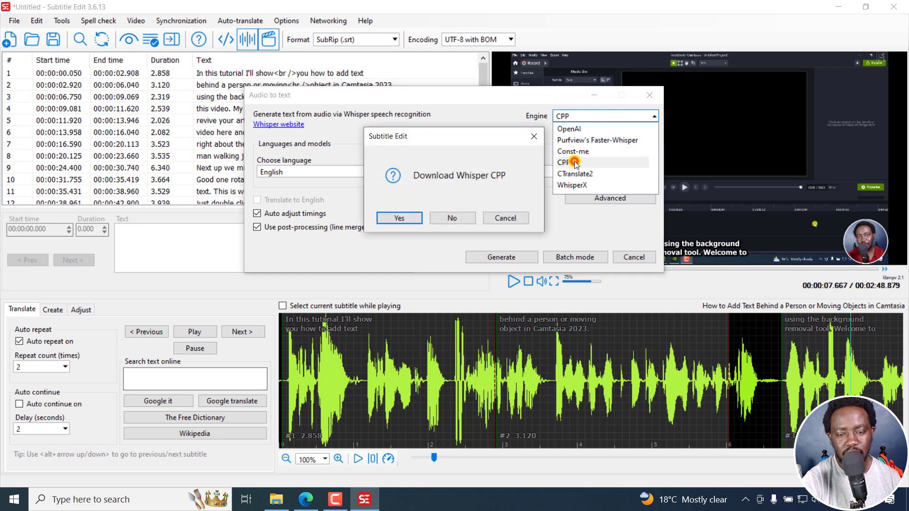
click(409, 217)
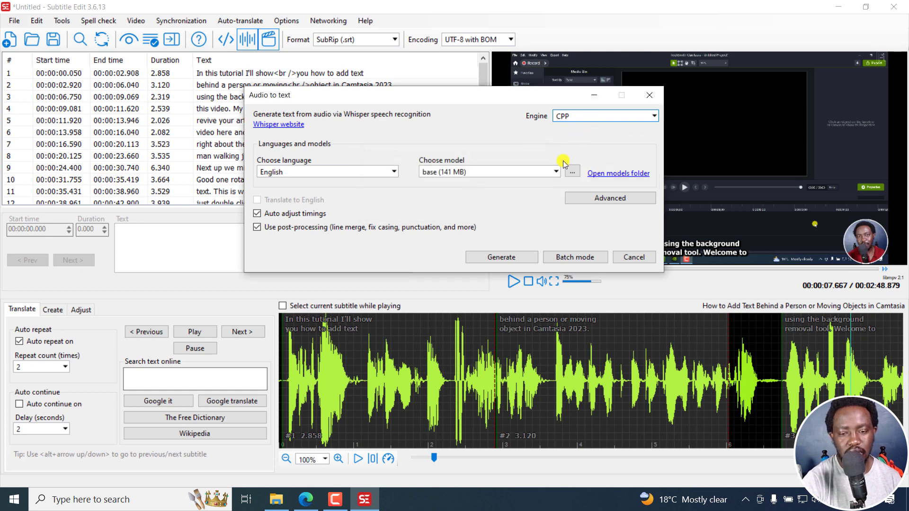
Step: Examine the models available for the CPP engine and the list of selectable Whisper engines
click(556, 172)
click(552, 176)
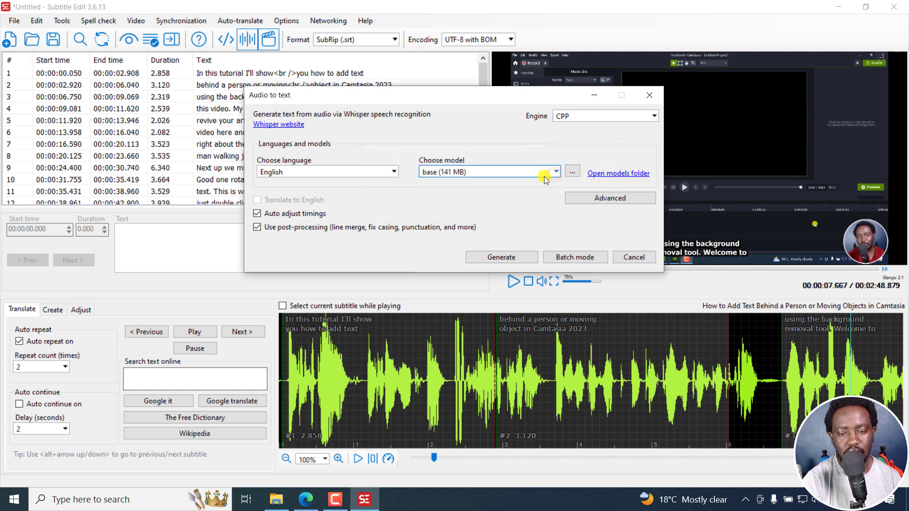
click(590, 114)
click(588, 113)
click(573, 118)
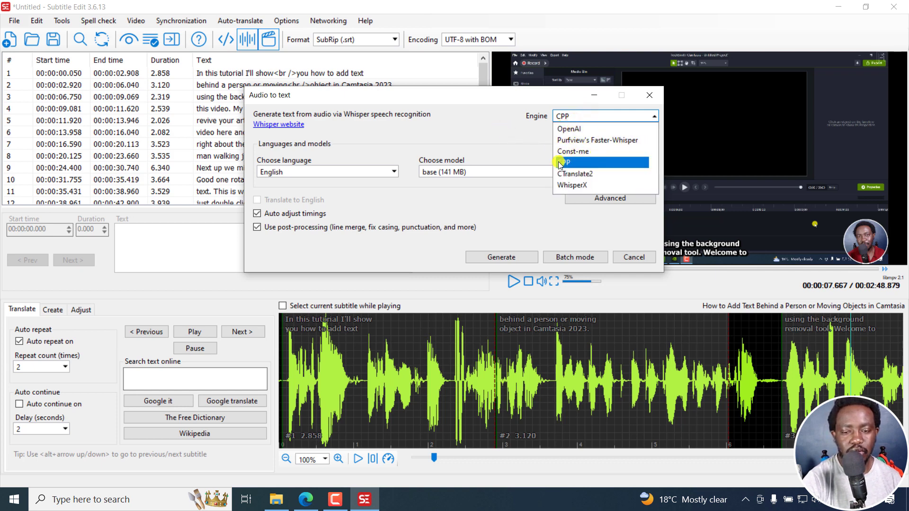
click(552, 191)
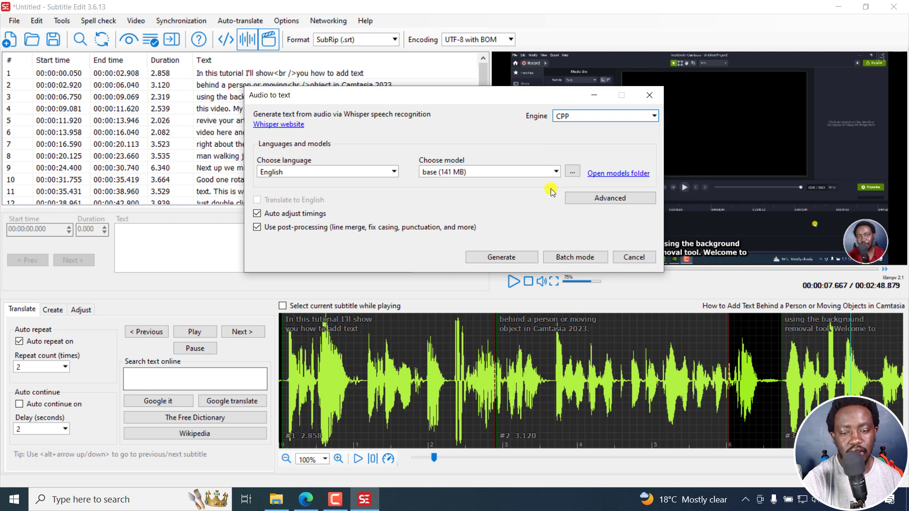
key(Tab)
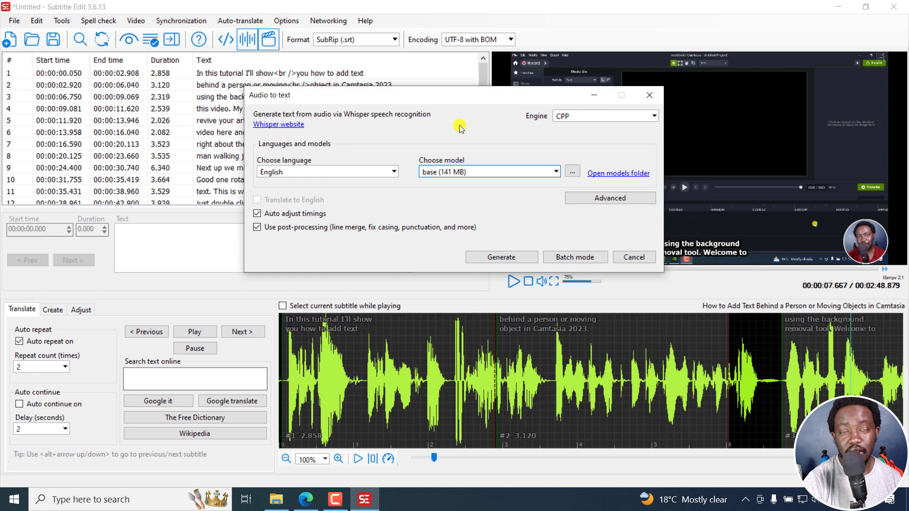
Step: Examine the extra command line parameters for the CPP, Const-me, OpenAI and Faster Whisper engines in the advanced Whisper settings
click(636, 201)
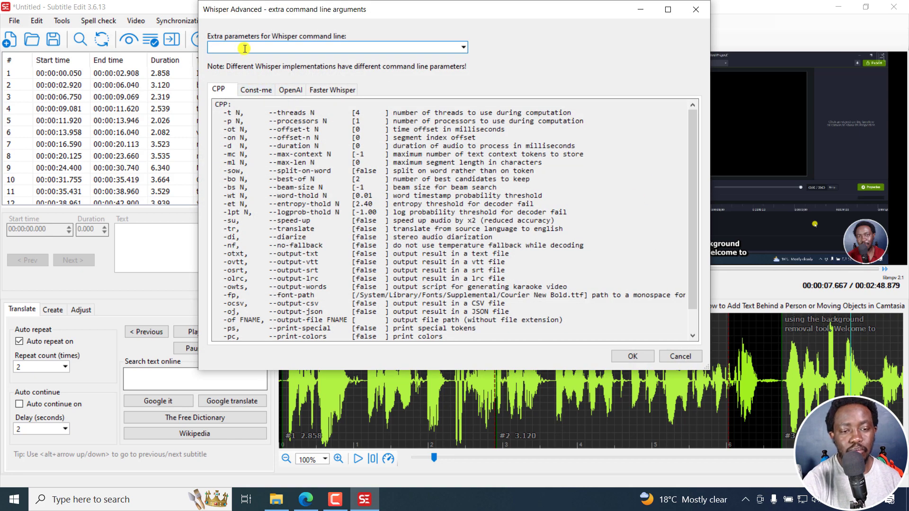
click(463, 47)
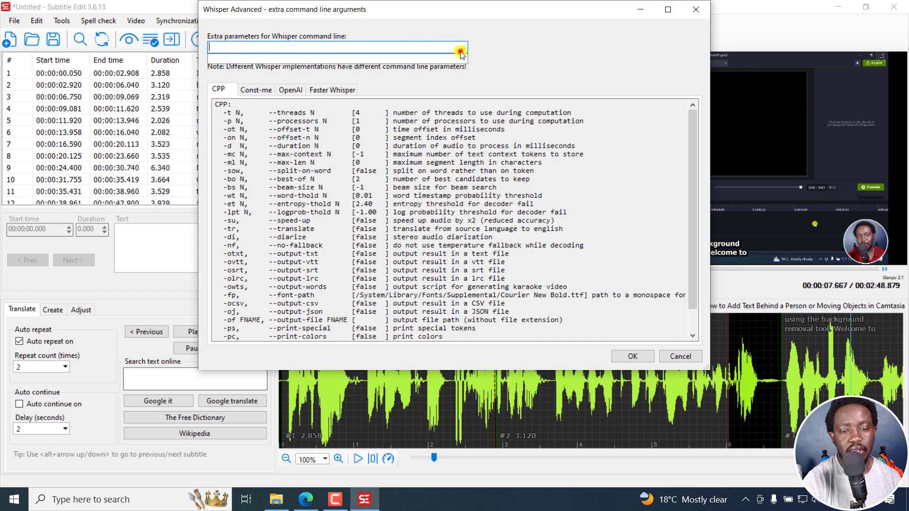
click(485, 66)
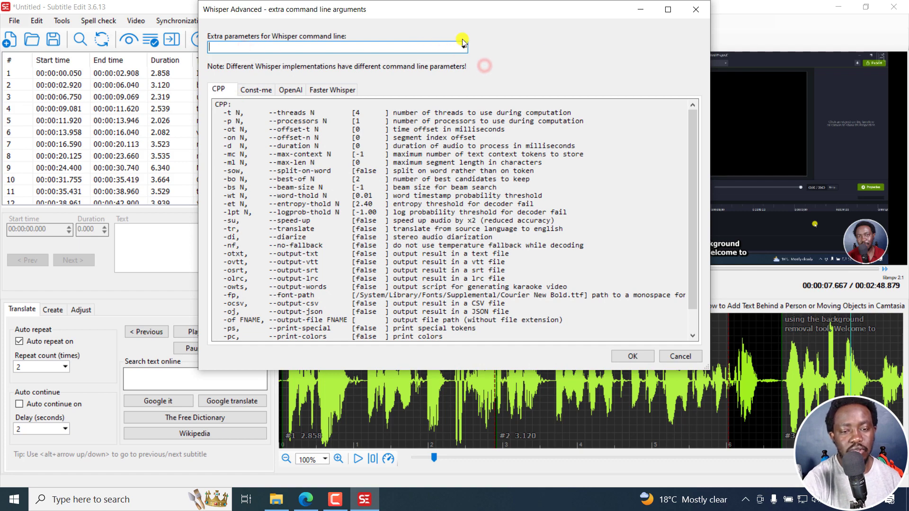
drag(498, 14, 519, 184)
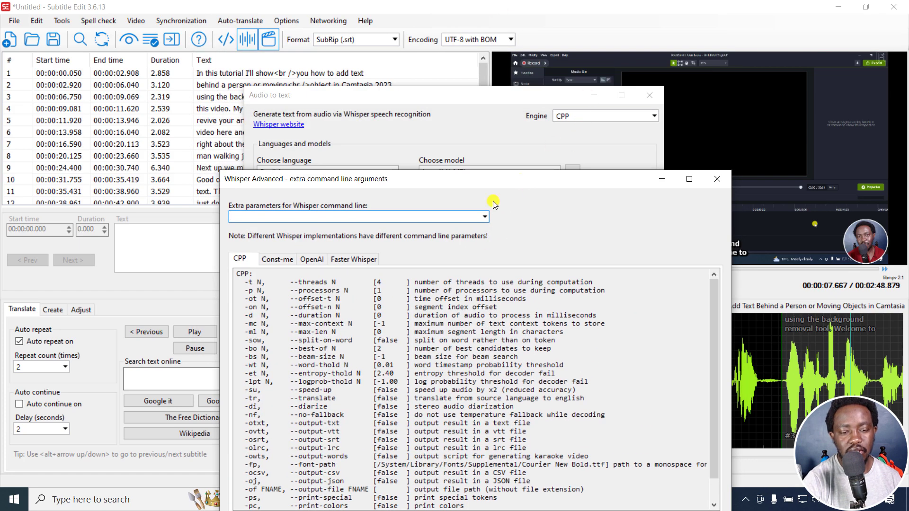
drag(426, 186, 465, 49)
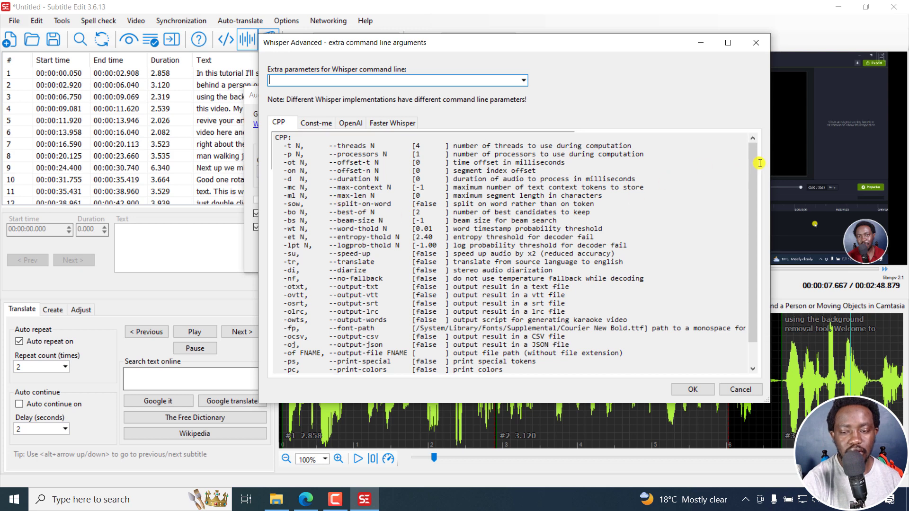
drag(753, 167, 752, 264)
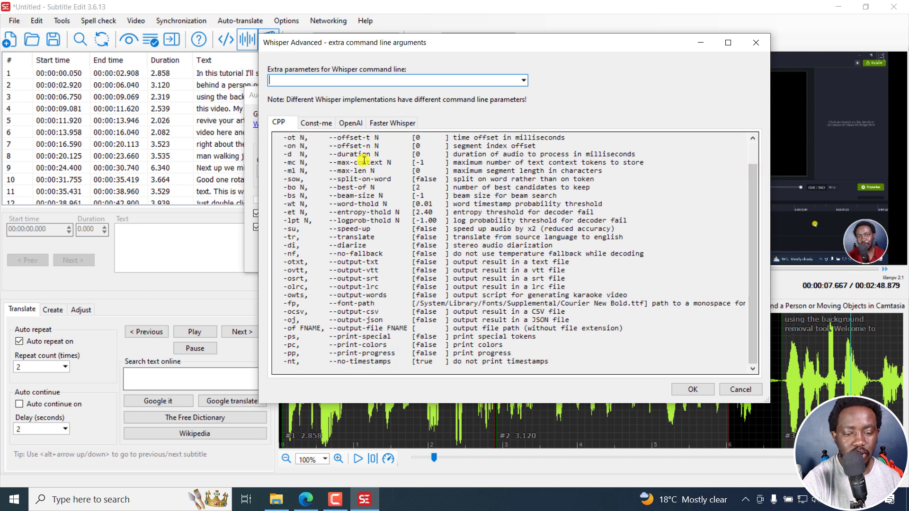
click(316, 123)
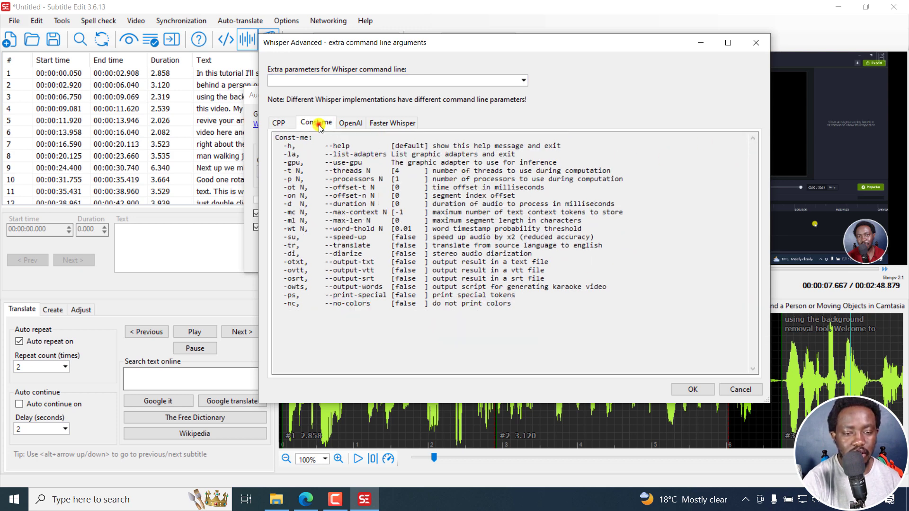
click(351, 124)
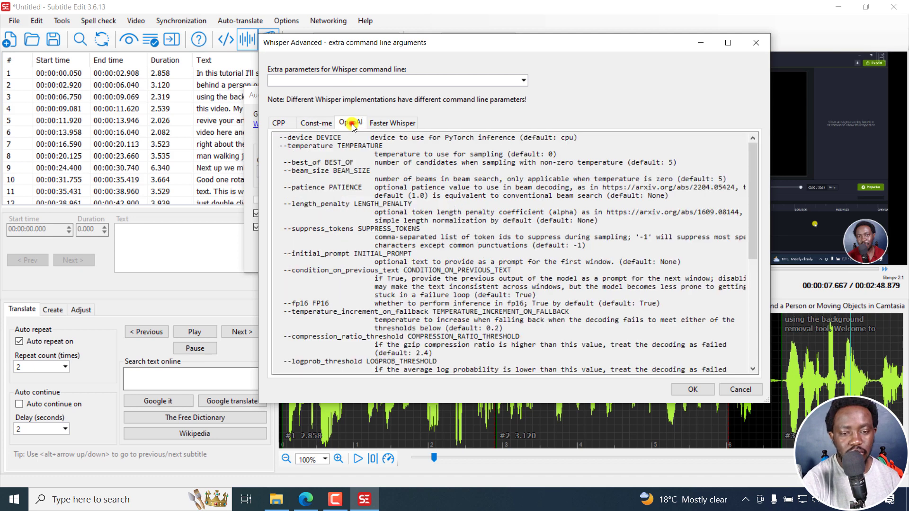
click(396, 123)
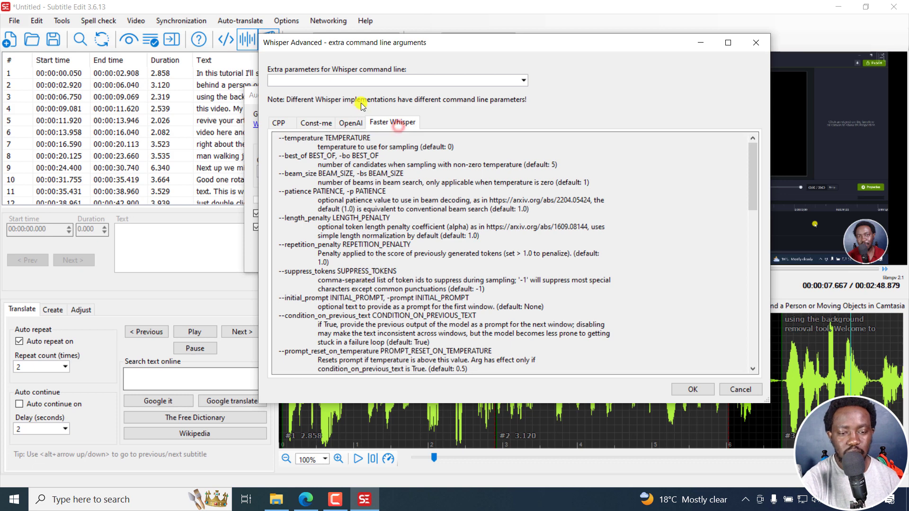
Step: Try copying --temperature from the Faster Whisper list into the extra Whisper parameters, clear it and cancel the advanced settings
click(312, 81)
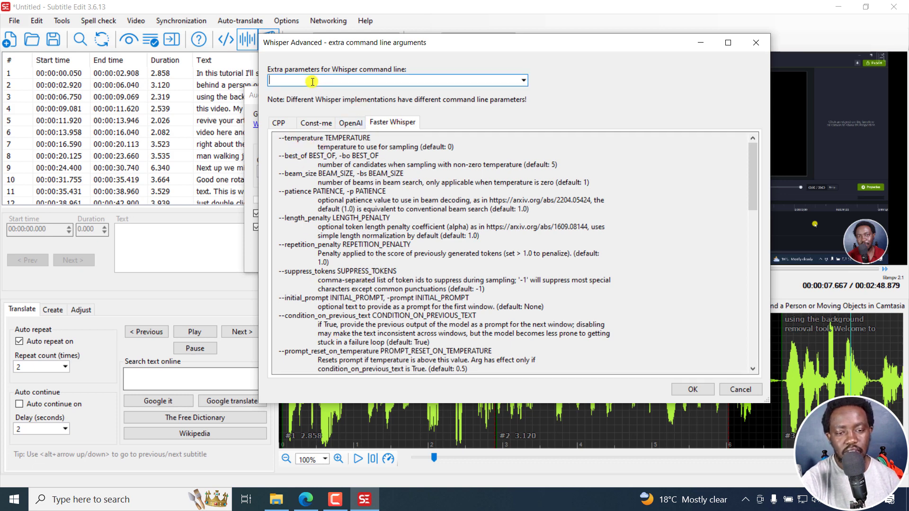
drag(279, 137, 323, 138)
right_click(323, 139)
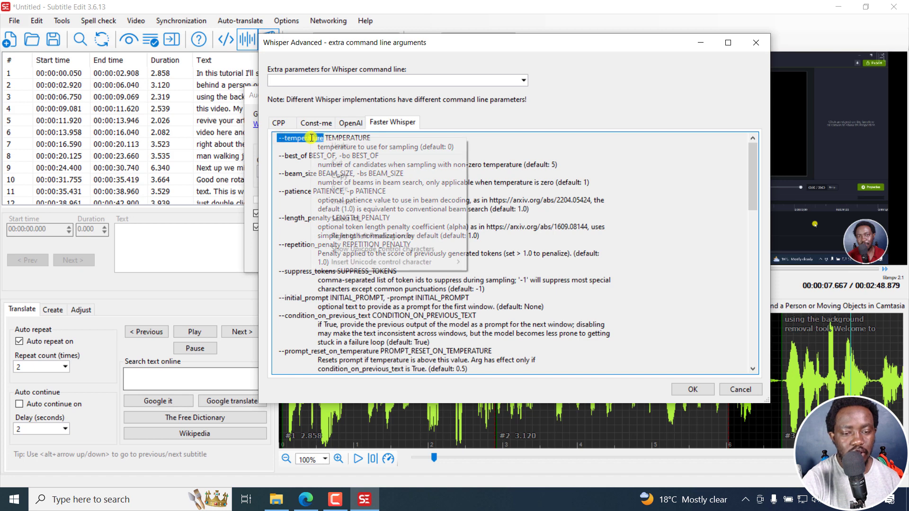
click(346, 174)
click(304, 80)
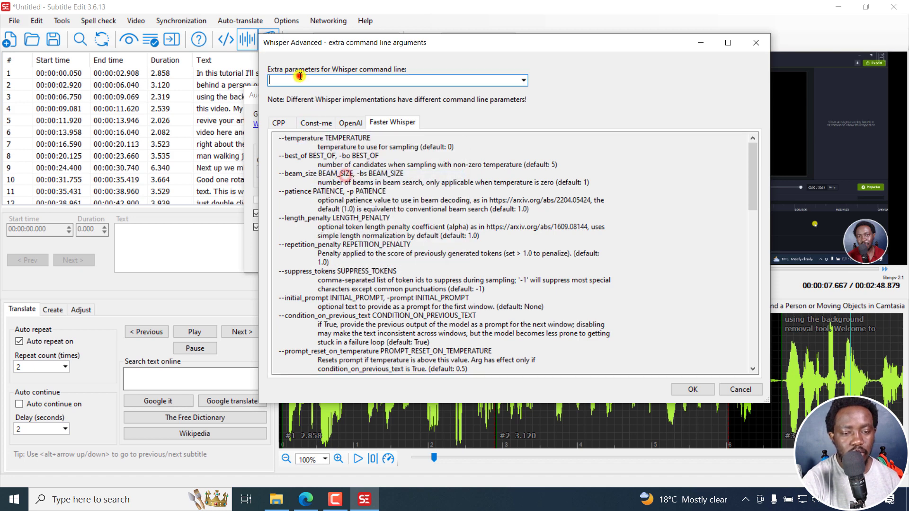
right_click(302, 80)
click(325, 126)
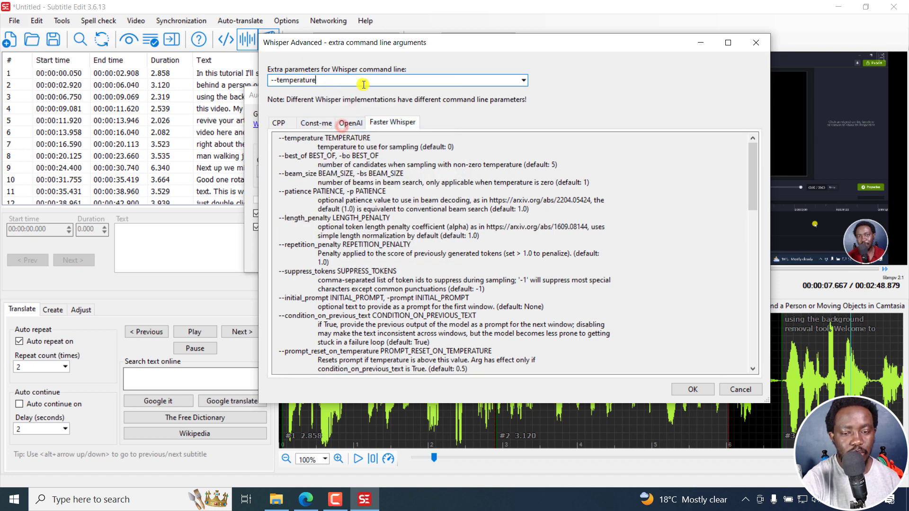
key(ctrl+a)
key(BackSpace)
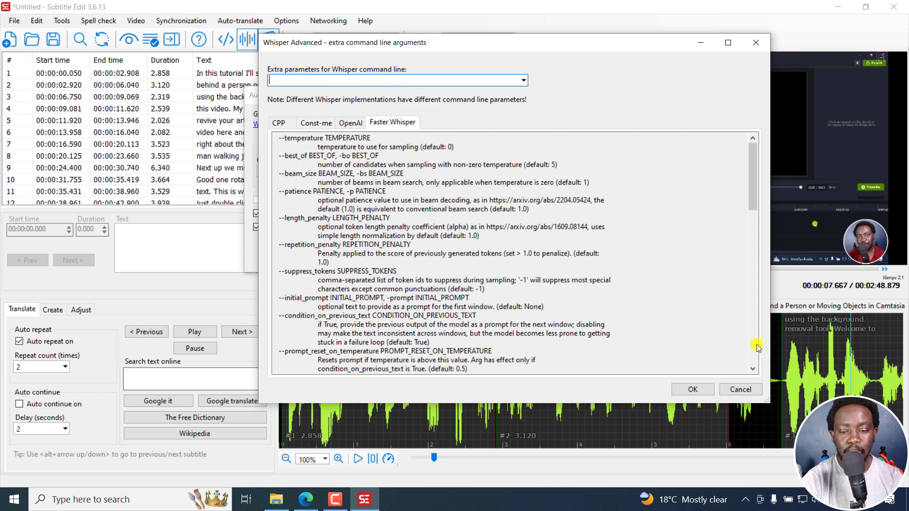
click(741, 390)
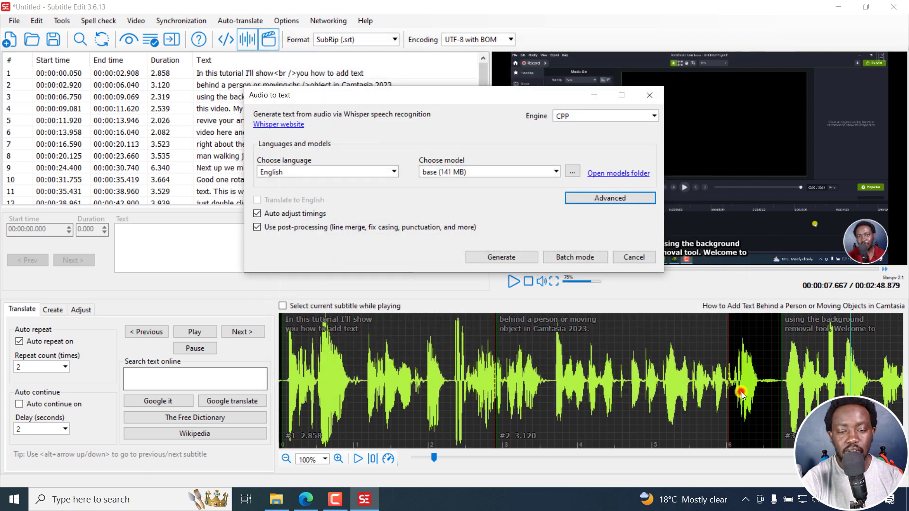
Step: Close the Whisper audio-to-text window and open the settings for generating a video with burned-in subtitles
click(629, 260)
click(135, 21)
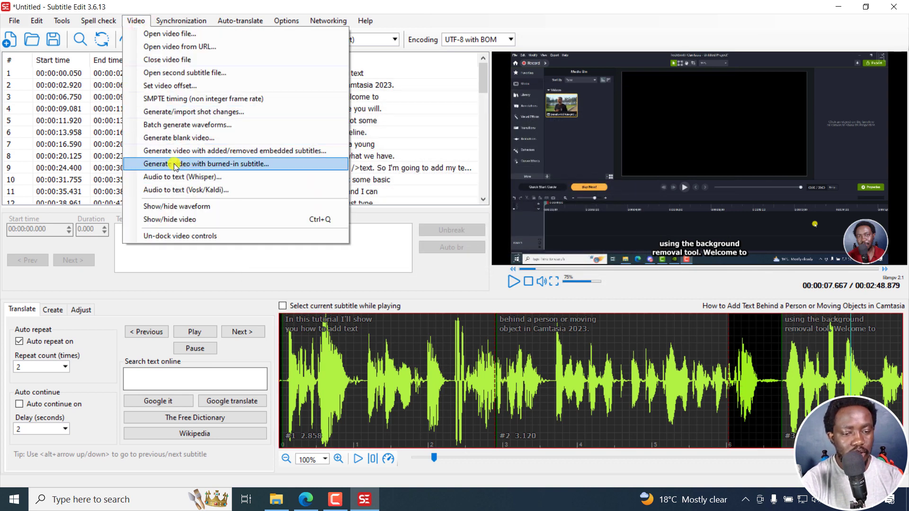
click(201, 165)
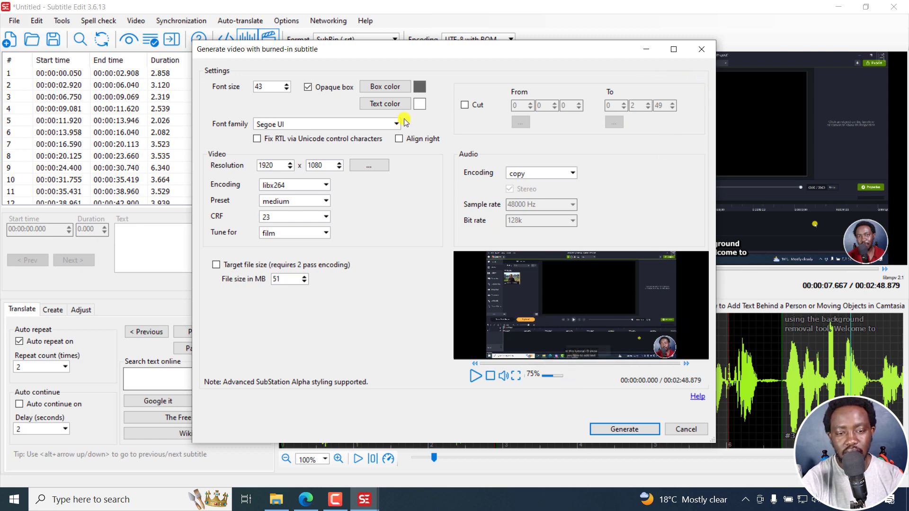
Step: Set the font size of the burned-in subtitles to 90
double_click(268, 87)
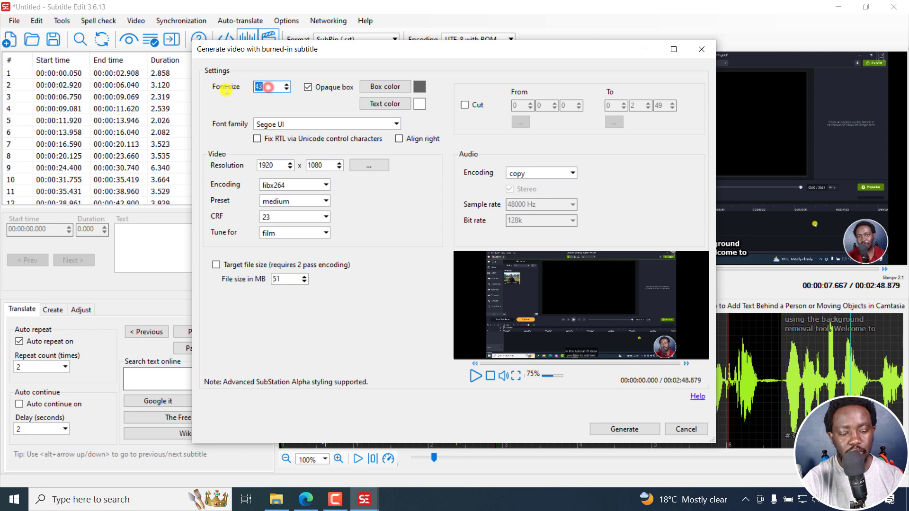
text(70)
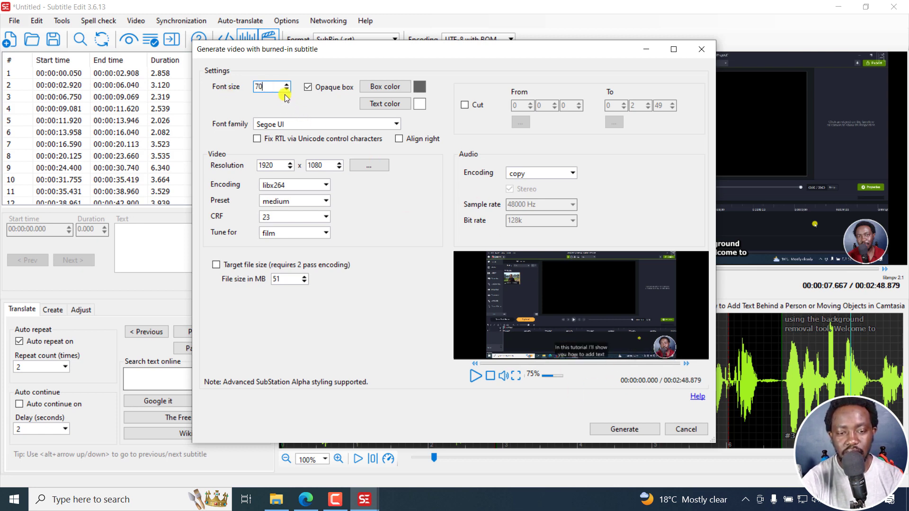
drag(289, 85, 290, 88)
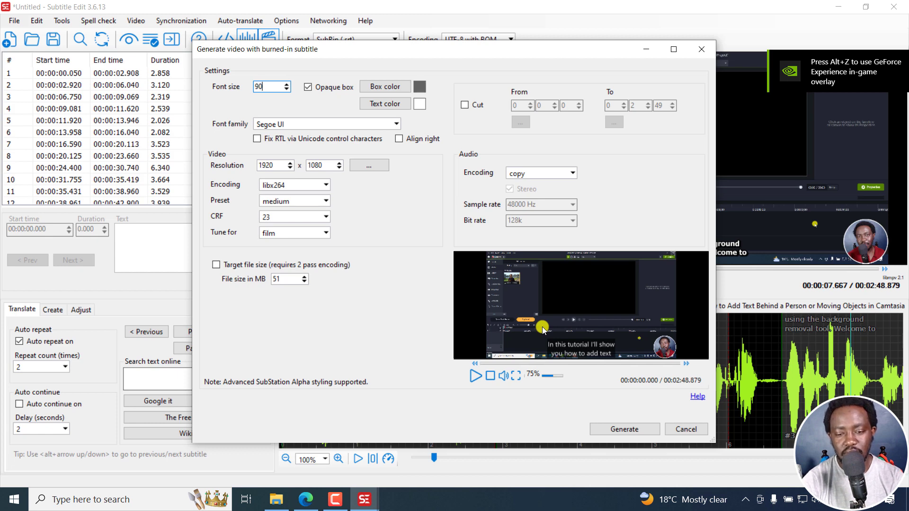
Step: Browse the font families available for the burned-in subtitles
click(398, 122)
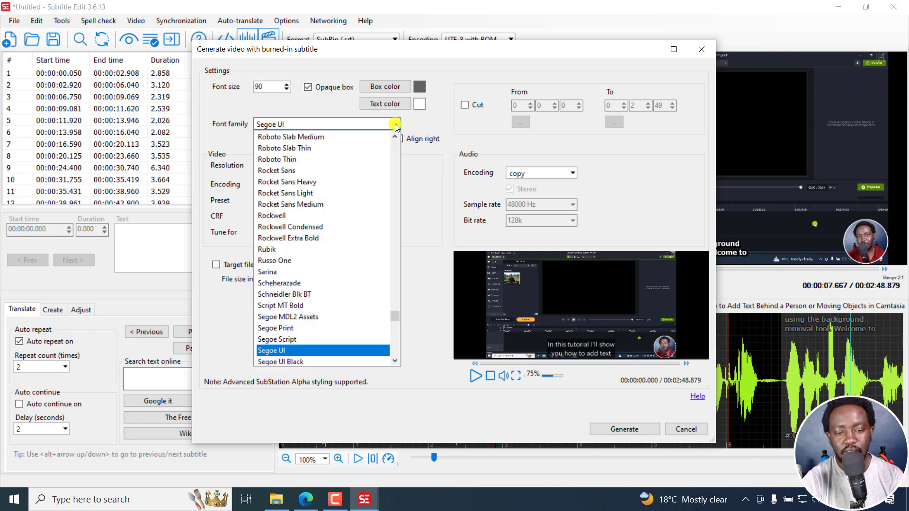
key(Up)
key(Up)
key(Up)
key(Up)
key(Up)
key(Up)
key(Up)
key(Up)
key(Up)
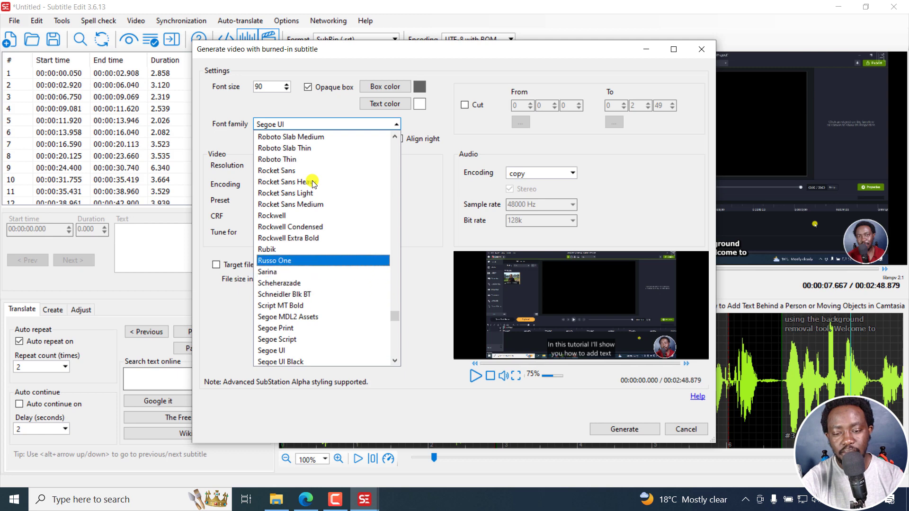
drag(396, 320, 399, 140)
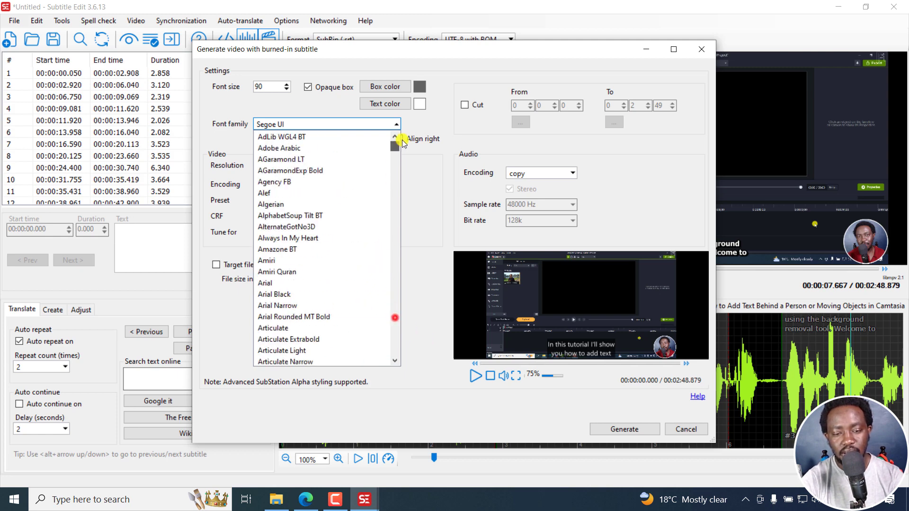
click(392, 126)
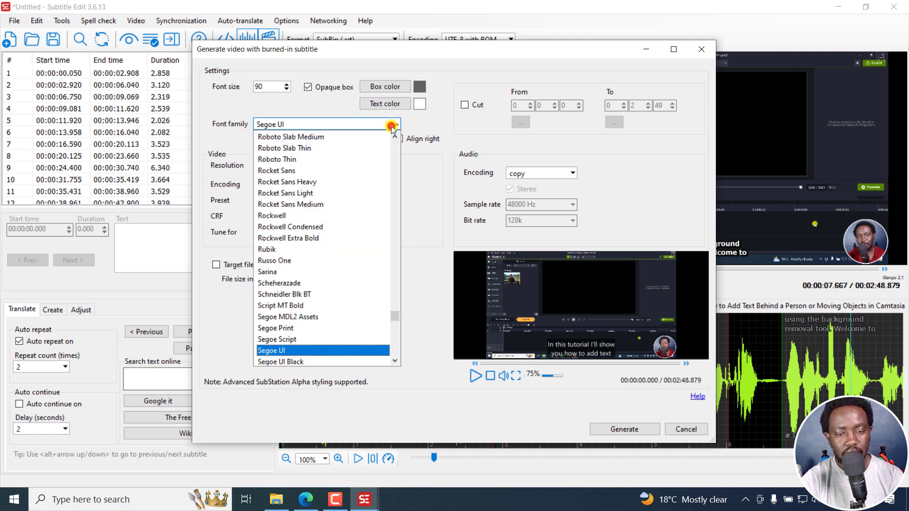
Step: Try several subtitle fonts, including Arial Black, Bahnschrift SemiBold, Barlow Condensed ExtraBold, Basement Grotesque Roman and Algerian
key(Home)
key(Down)
key(Down)
key(Down)
key(Down)
key(Down)
key(Down)
key(Down)
key(Down)
key(Down)
key(Down)
key(Down)
key(Down)
key(Down)
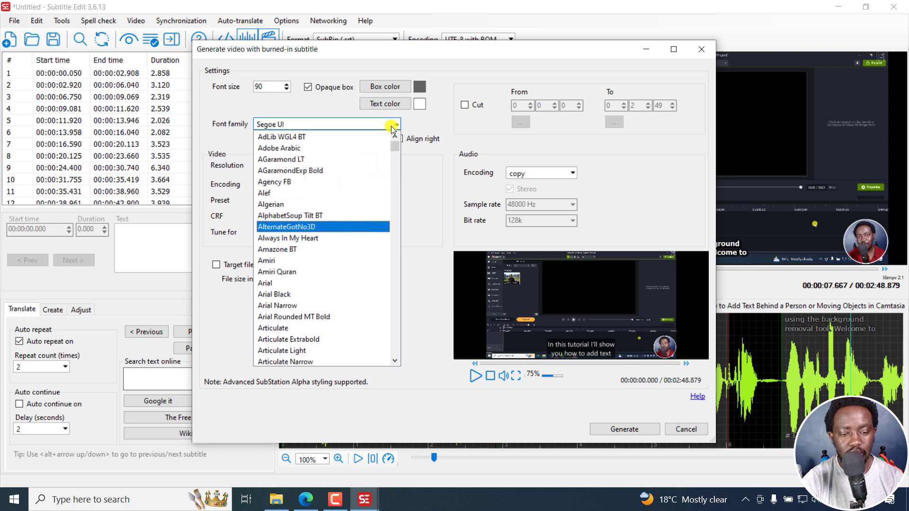
key(Return)
key(Down)
key(Down)
key(Down)
key(Down)
key(Down)
key(Down)
key(Down)
key(Down)
key(Down)
key(Down)
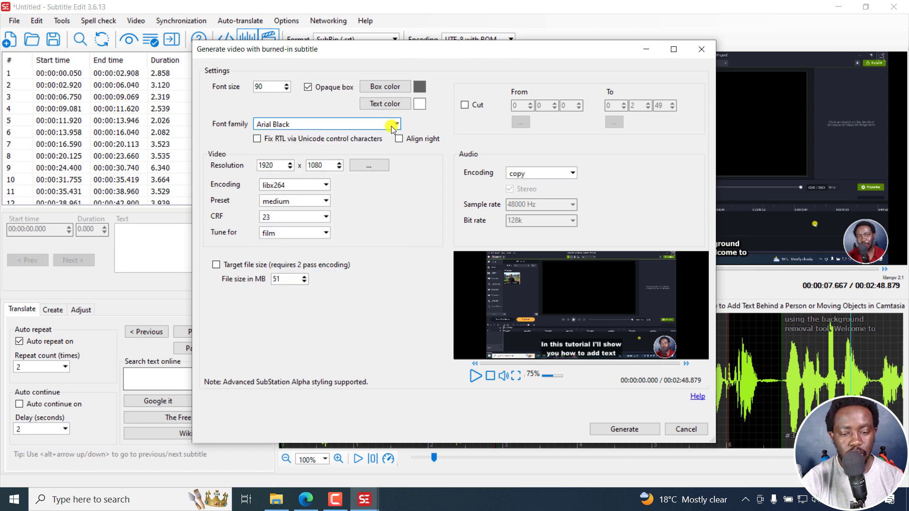
key(Down)
key(Down)
key(Down)
key(Down)
key(Down)
key(Down)
key(Down)
key(Down)
key(Down)
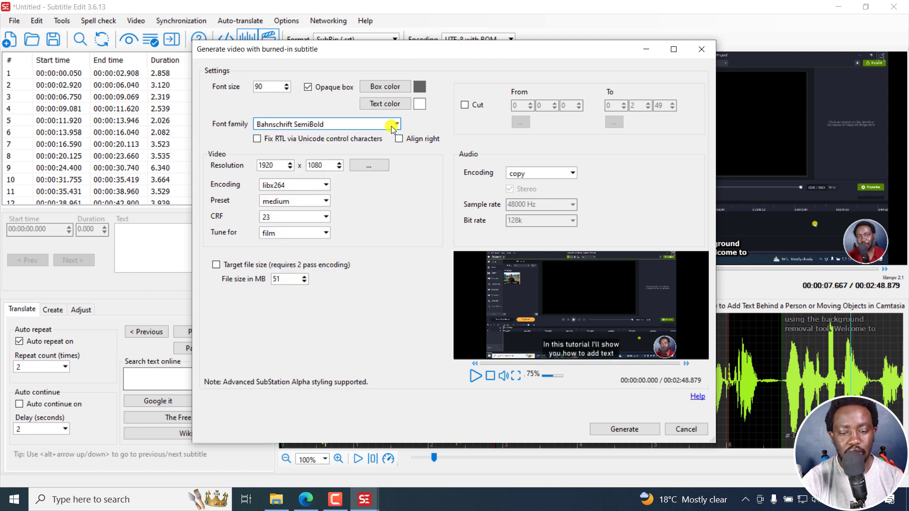
key(Down)
key(Down)
key(Down)
key(Down)
key(Down)
key(Down)
key(Down)
key(Down)
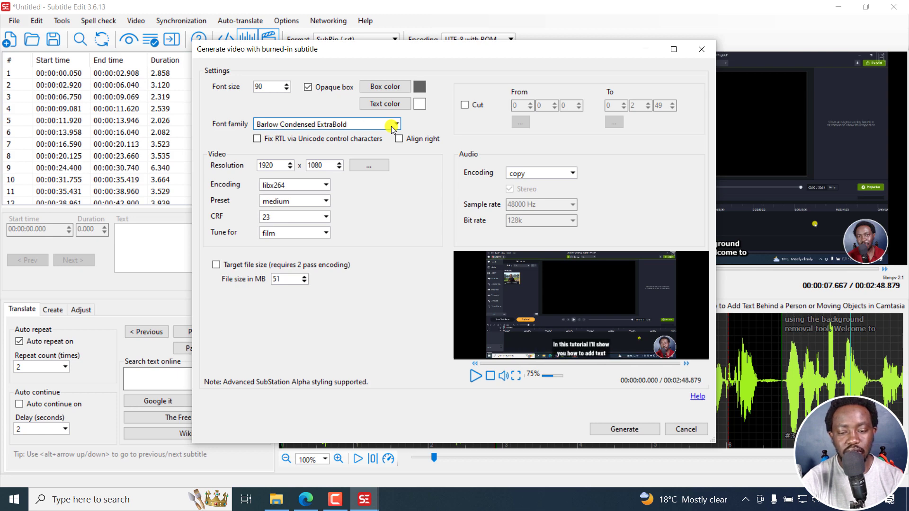
key(Up)
key(Up)
key(Up)
key(Up)
key(Up)
key(Up)
key(Up)
key(Up)
key(Up)
key(Up)
key(Up)
key(Up)
key(Up)
key(Up)
key(Up)
key(Up)
key(Up)
key(Up)
key(Up)
key(Up)
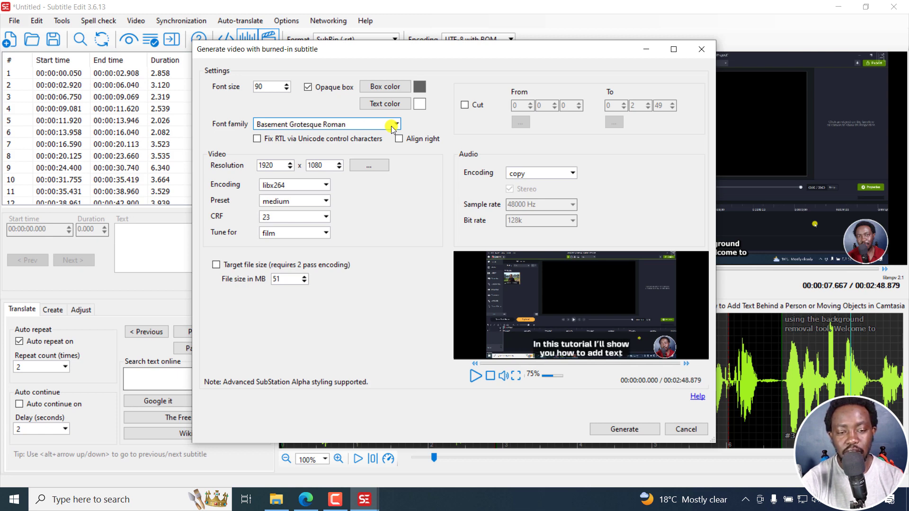
scroll(392, 126, up, 4)
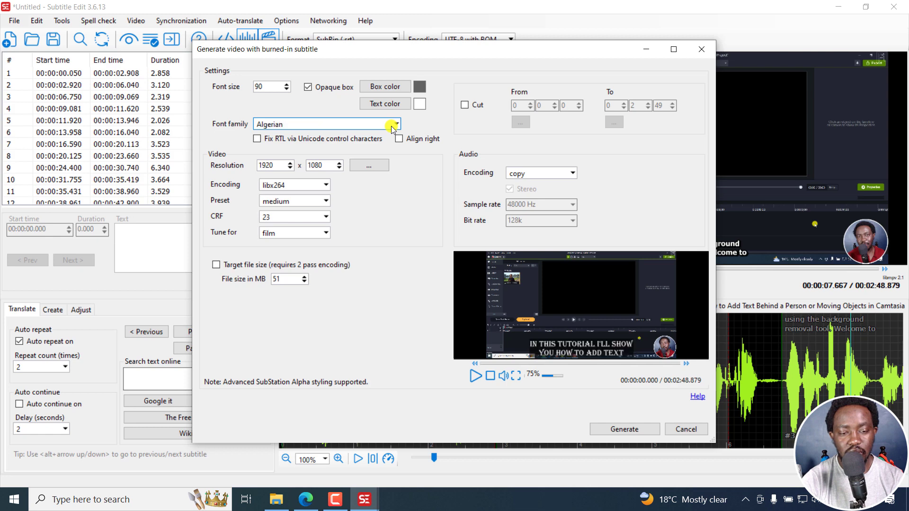
Step: Set the font family of the burned-in subtitles to Arial and check the video preview in full screen
scroll(392, 127, down, 3)
scroll(392, 127, down, 3)
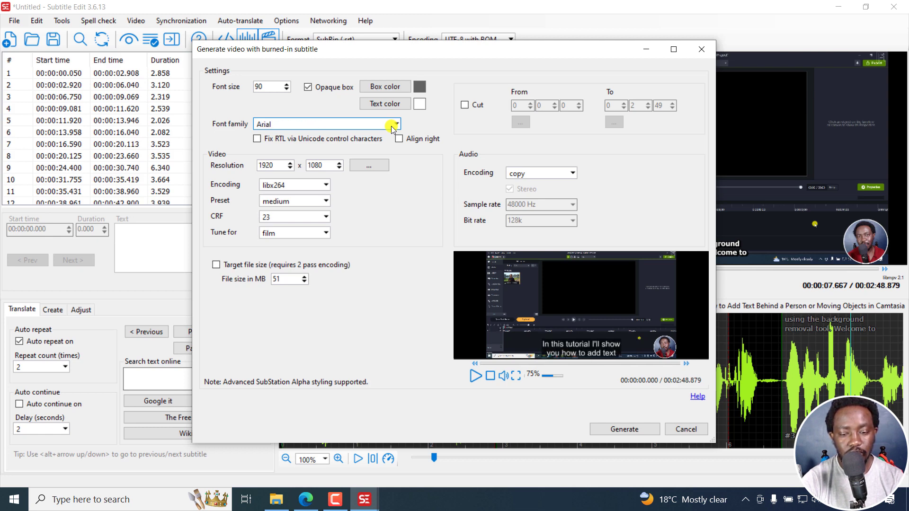
click(517, 377)
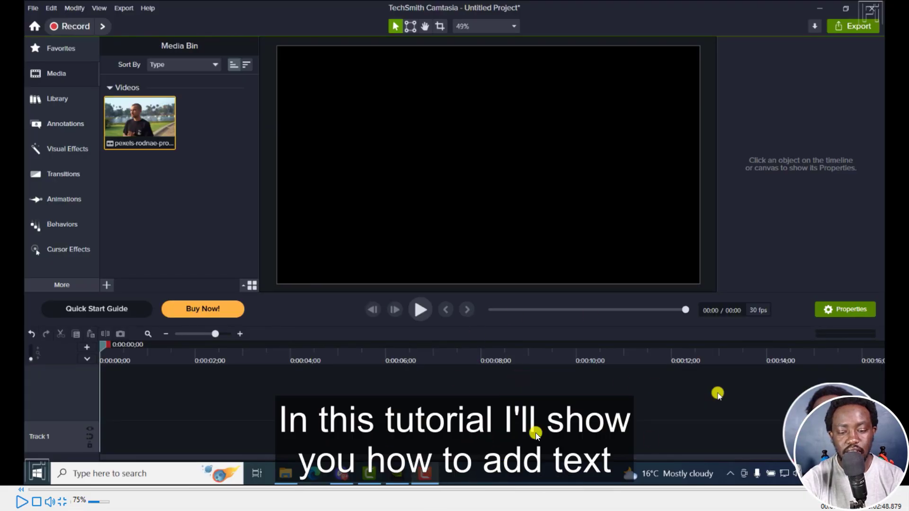
click(63, 501)
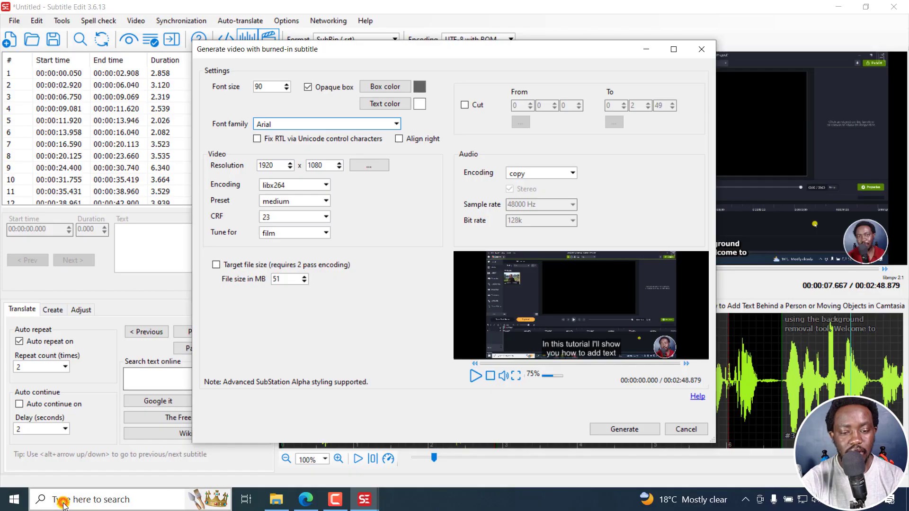
Step: Examine the color options for the burned-in subtitles' opaque box without changing the color
click(419, 87)
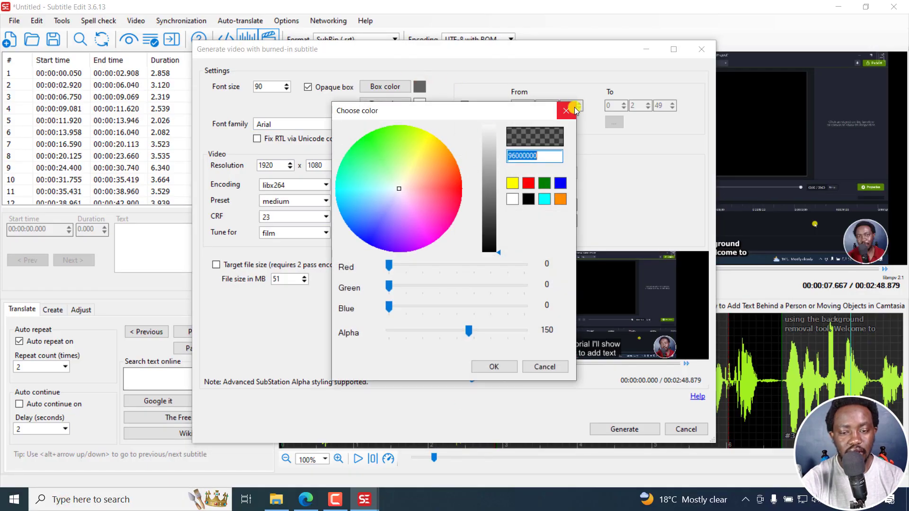
click(574, 103)
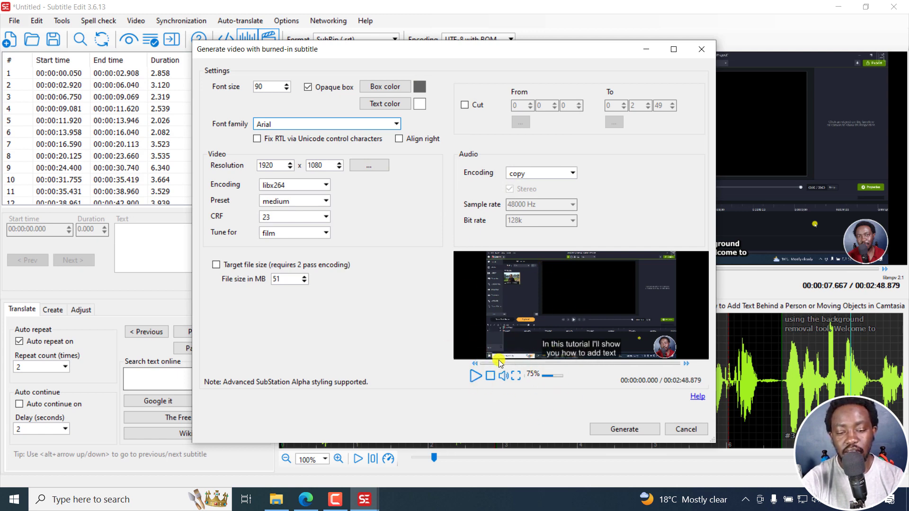
Step: Preview the burned-in subtitles at several points of the video, and close the burned-in video settings without generating
click(476, 377)
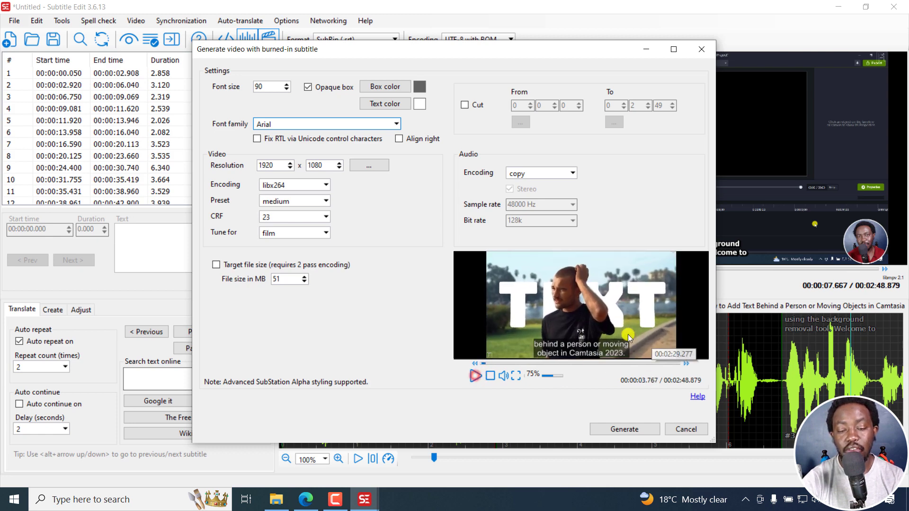
click(592, 364)
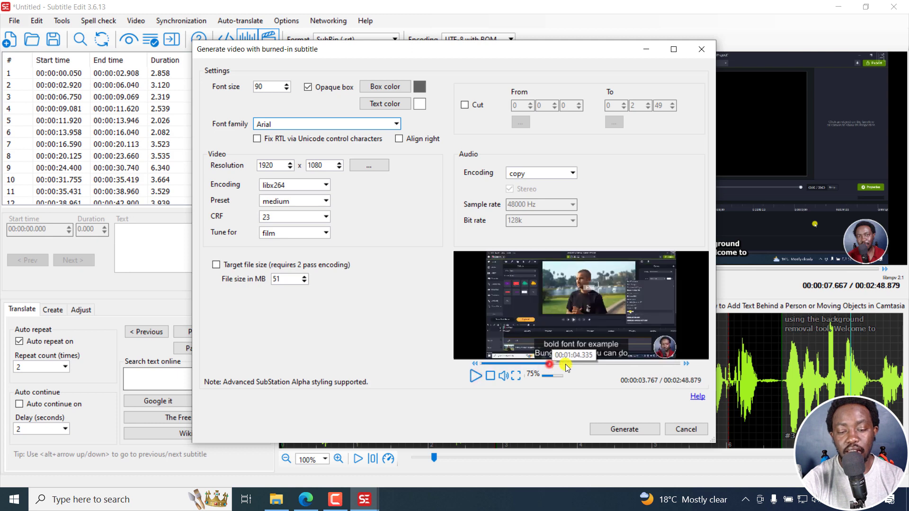
click(620, 365)
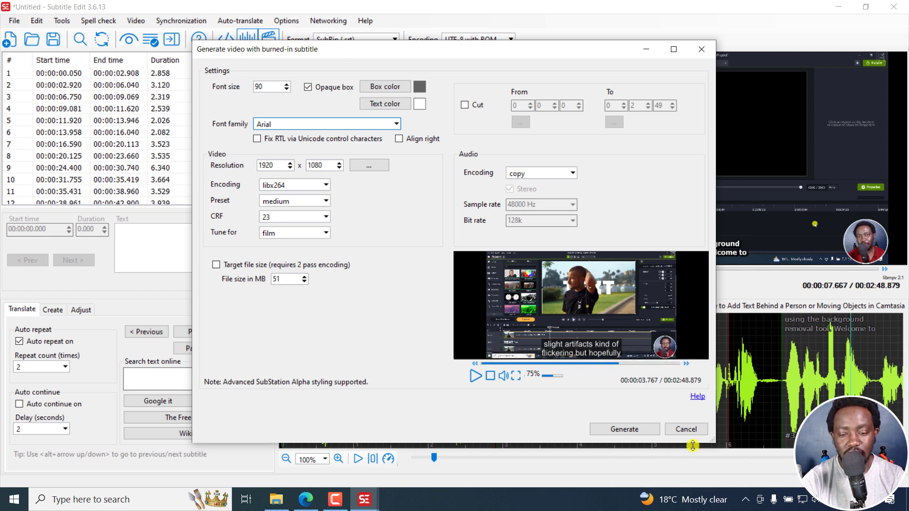
click(688, 427)
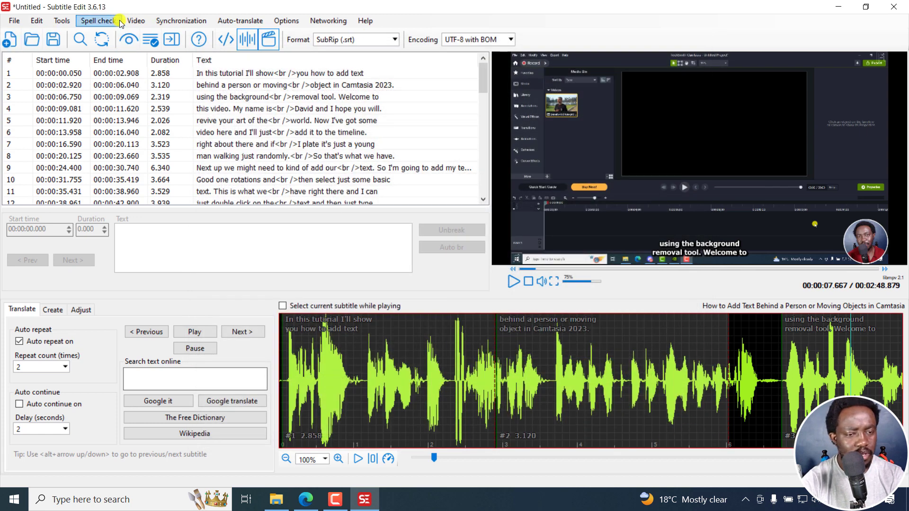
click(143, 21)
click(144, 22)
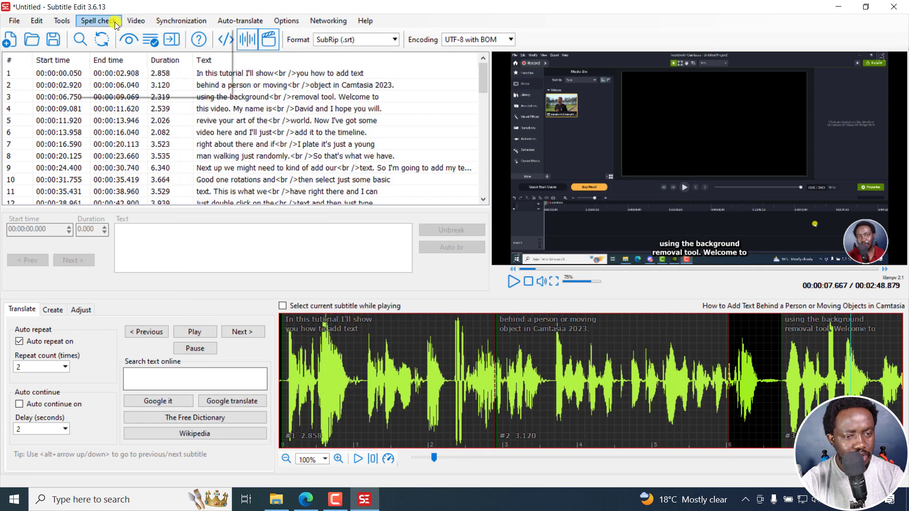
click(66, 21)
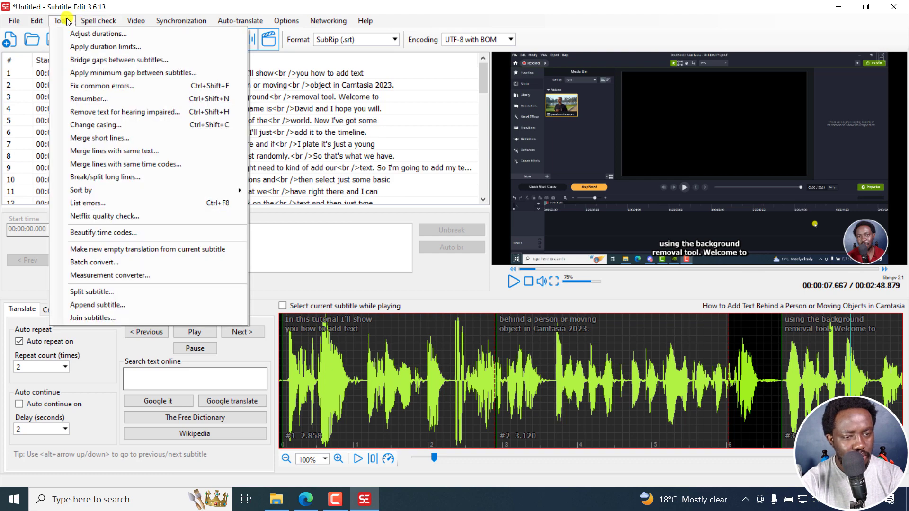
mouse_move(47, 21)
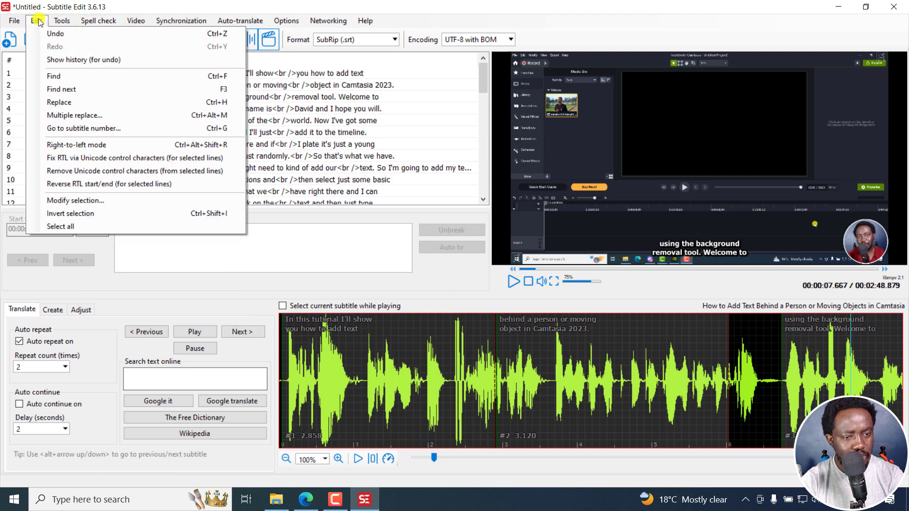
mouse_move(136, 23)
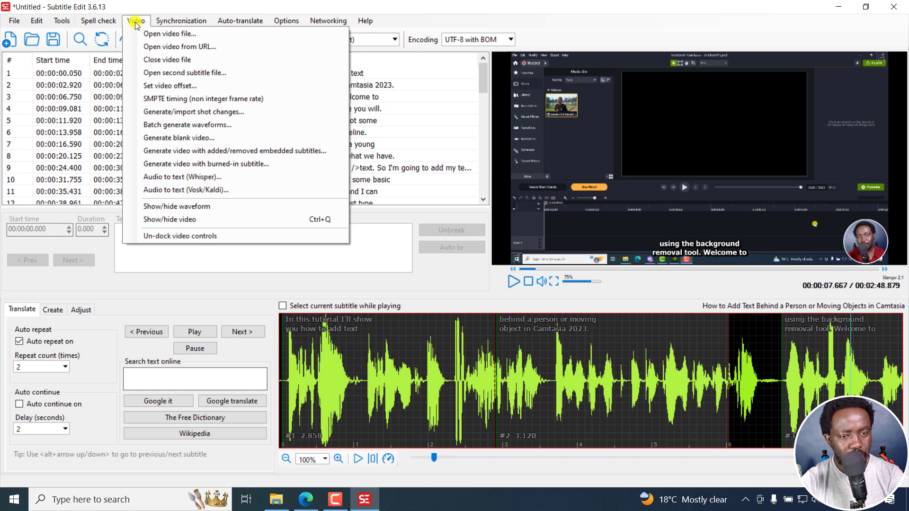
click(135, 117)
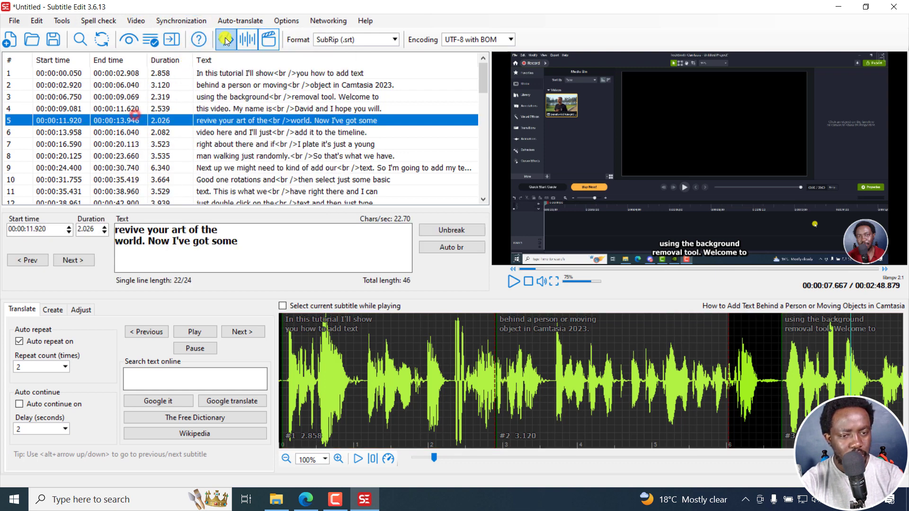
Step: Open the Beautify time codes tool and download ffprobe for it
click(173, 42)
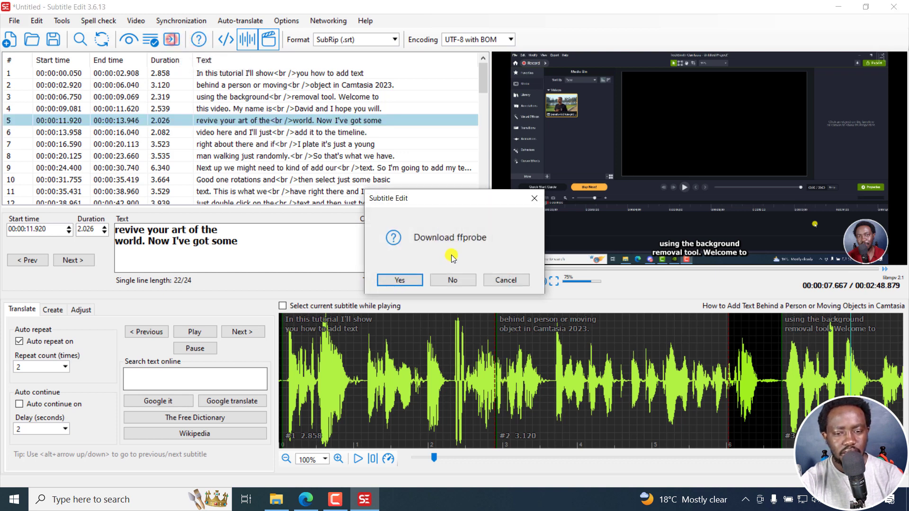
click(401, 279)
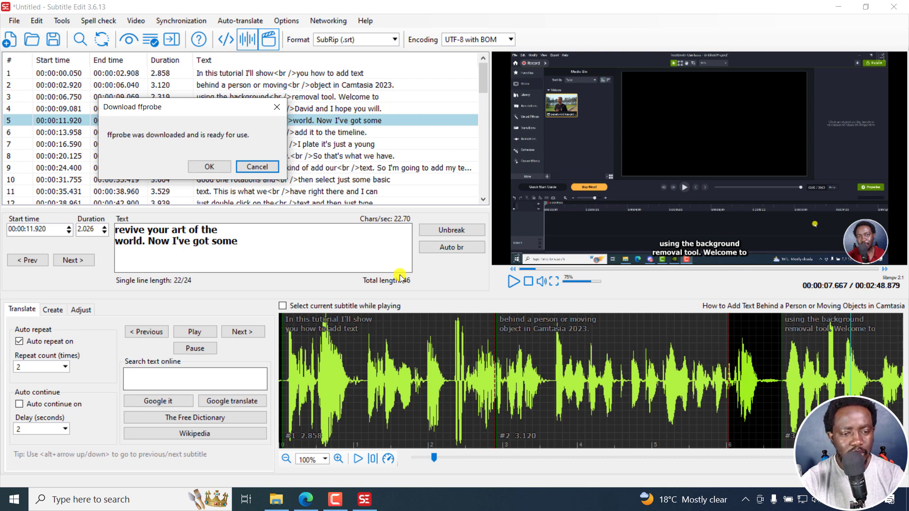
click(202, 167)
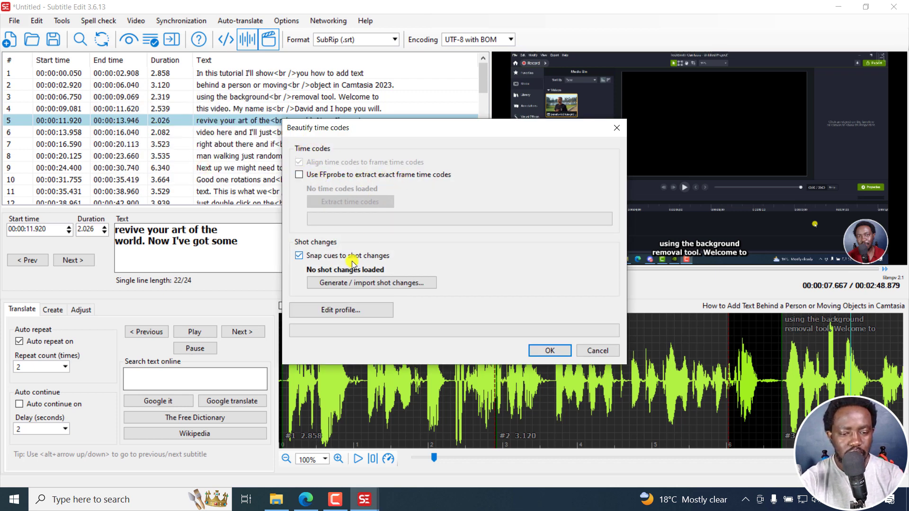
Step: Try FFprobe extraction of exact frame time codes, and examine the profile's advanced and simple settings without applying anything
click(300, 175)
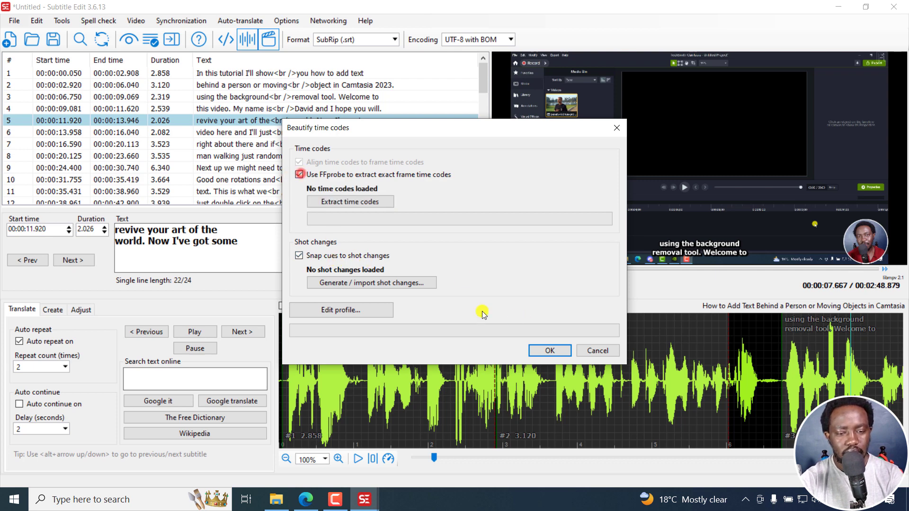
click(362, 203)
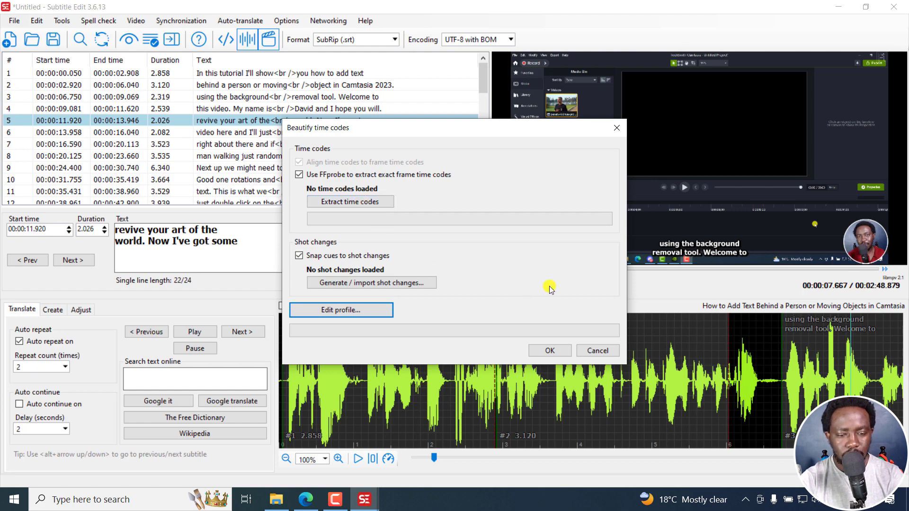
click(358, 310)
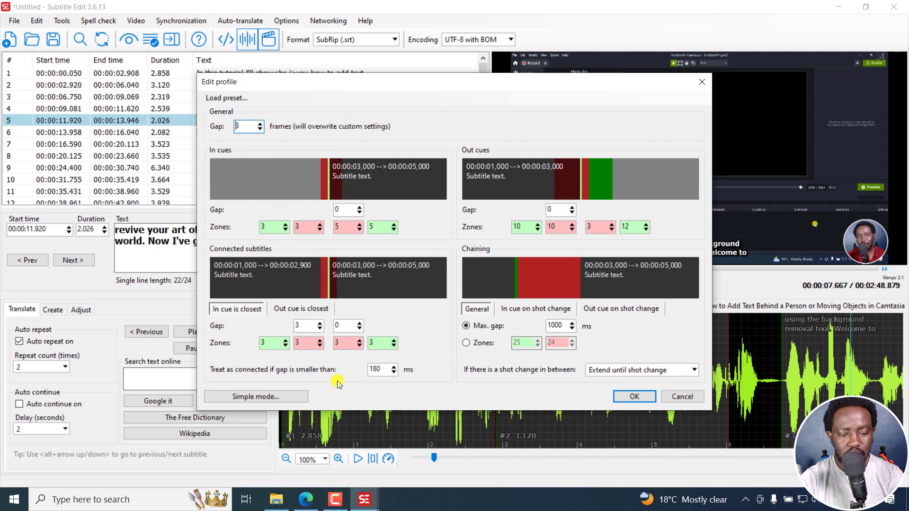
click(262, 398)
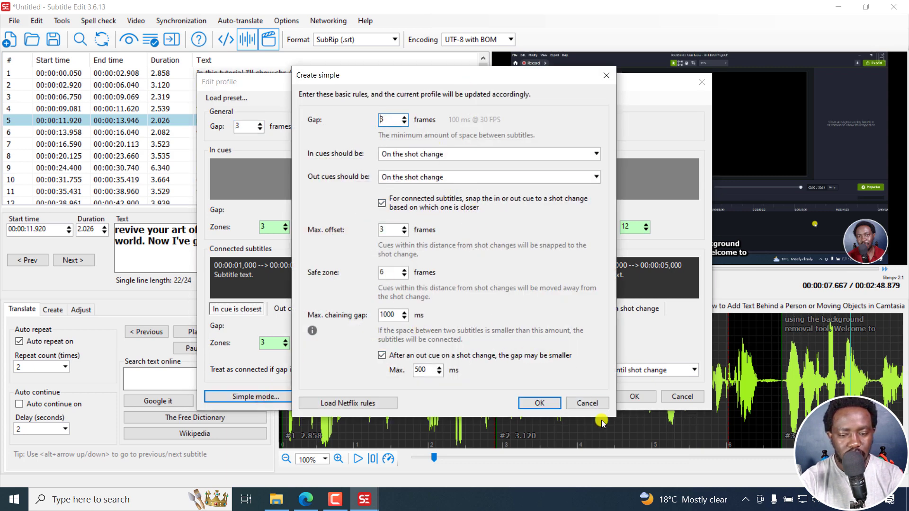
click(588, 403)
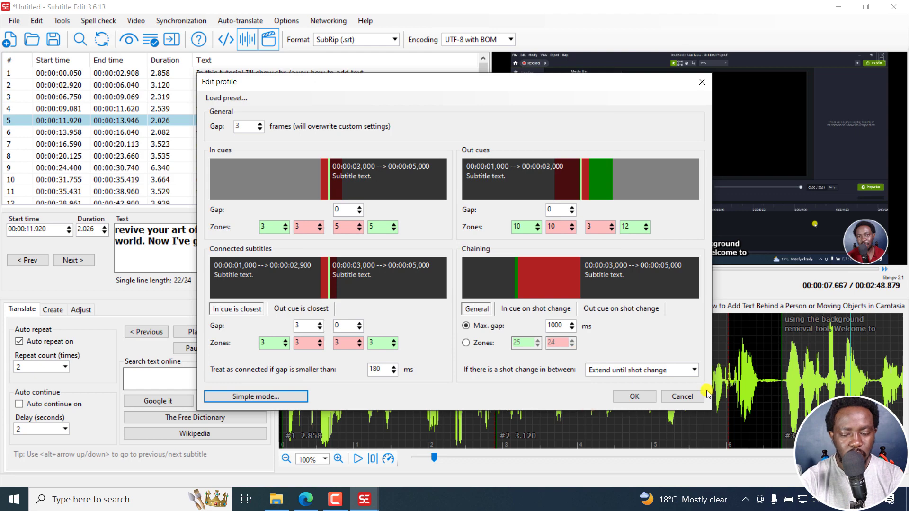
click(682, 397)
click(618, 132)
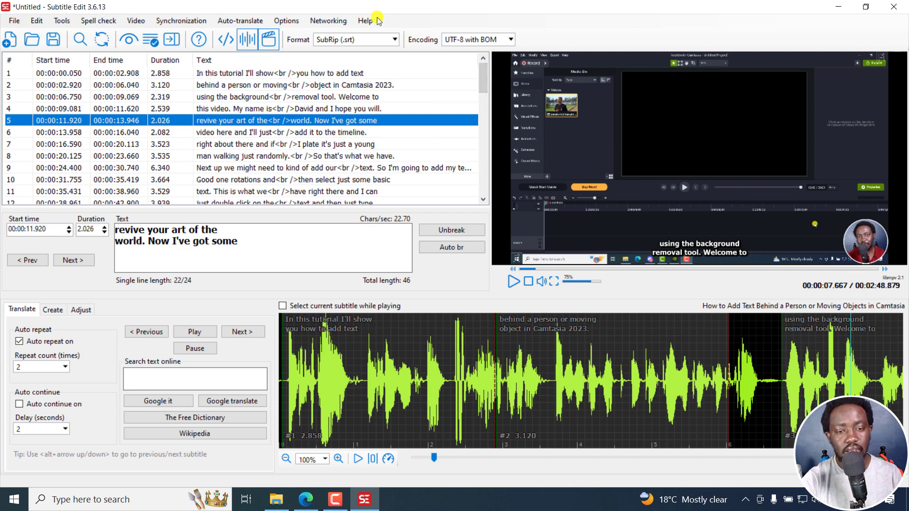
Step: Check the program version in the About information and compare it with the Release 4.0.0 GitHub issue in Edge
click(366, 20)
click(385, 65)
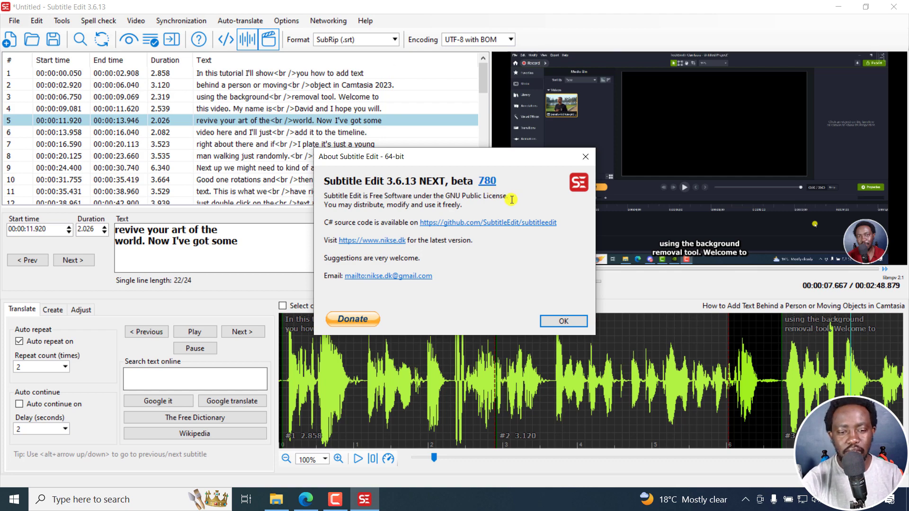
click(306, 500)
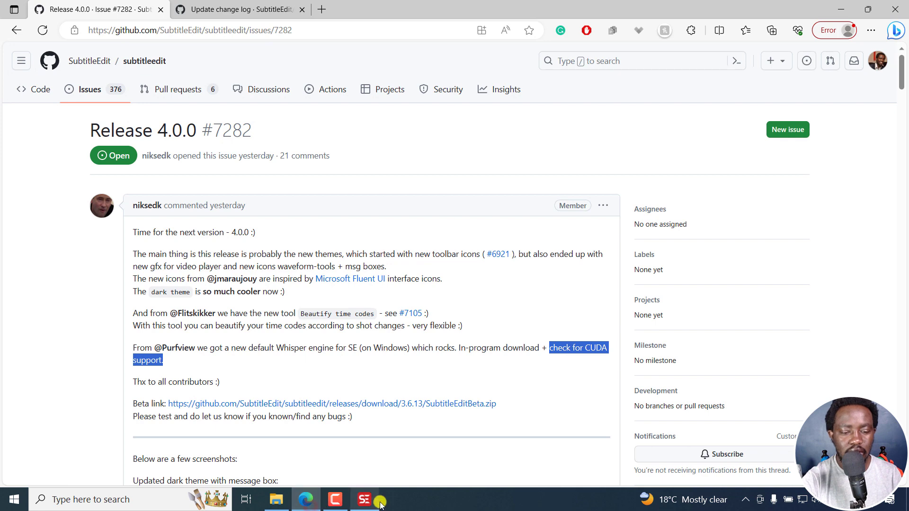
click(363, 501)
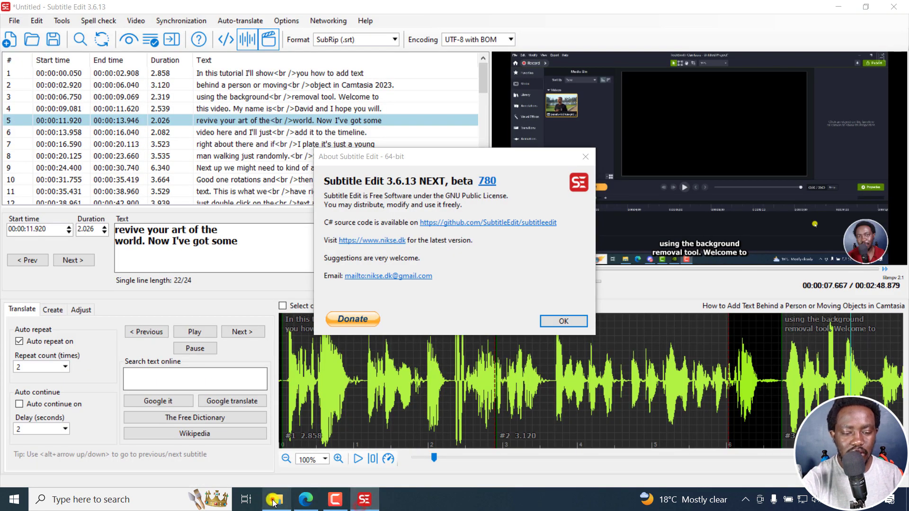
Step: View the Subtitle Edit Beta Release 4 folder in File Explorer, and go to the end of the Release 4.0.0 GitHub issue in Edge
click(276, 499)
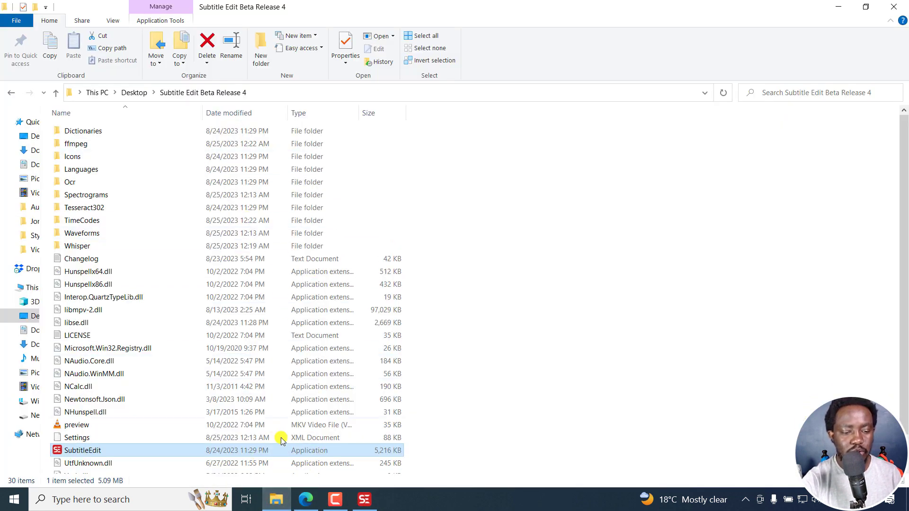
click(306, 500)
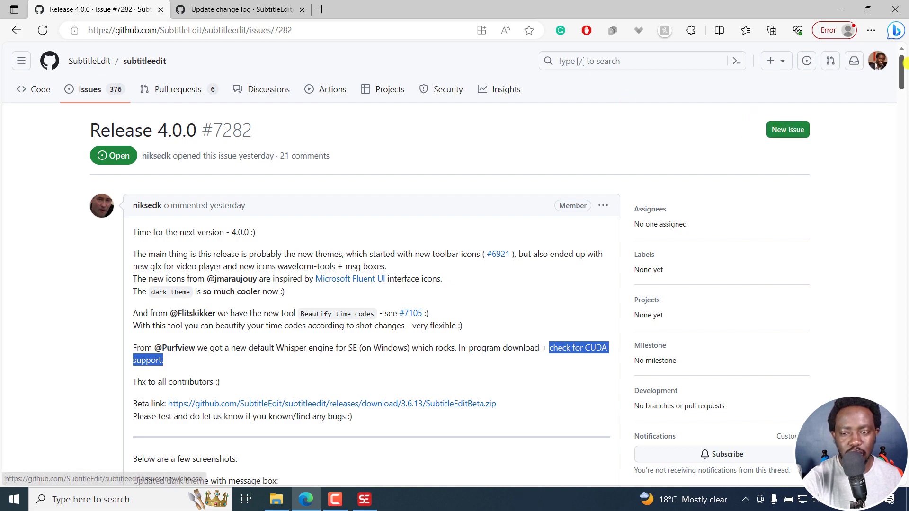
drag(903, 81, 903, 468)
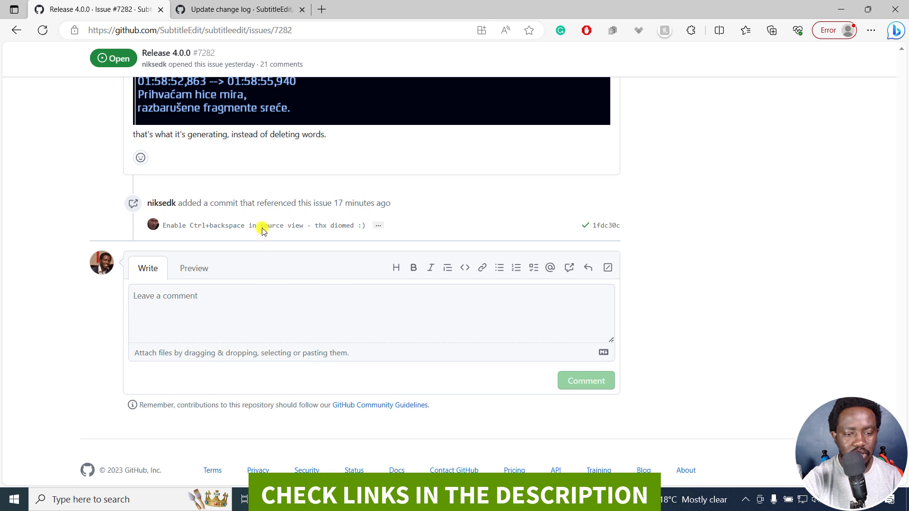